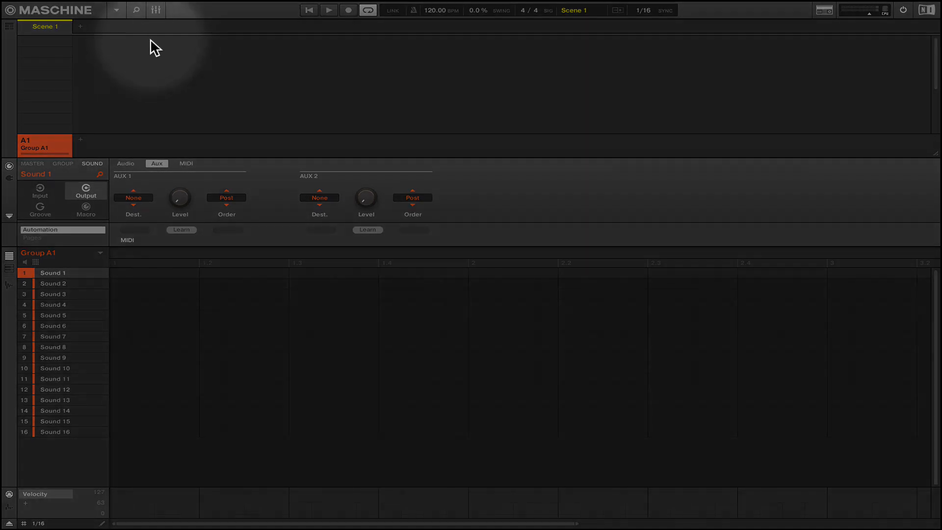
- Load the 808 Kit from the group library into group A1 with routing and pattern loading switched off, and close the browser
left_click(136, 10)
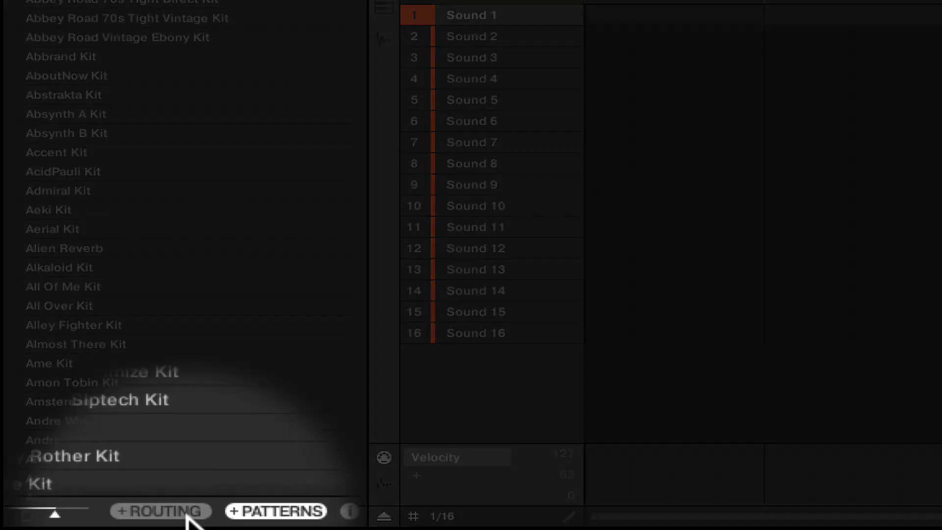
left_click(188, 511)
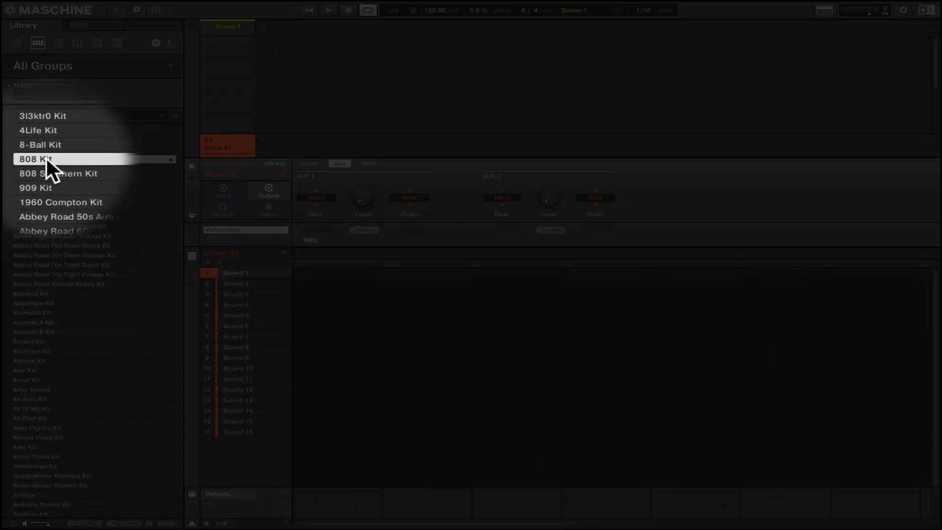
double_click(42, 159)
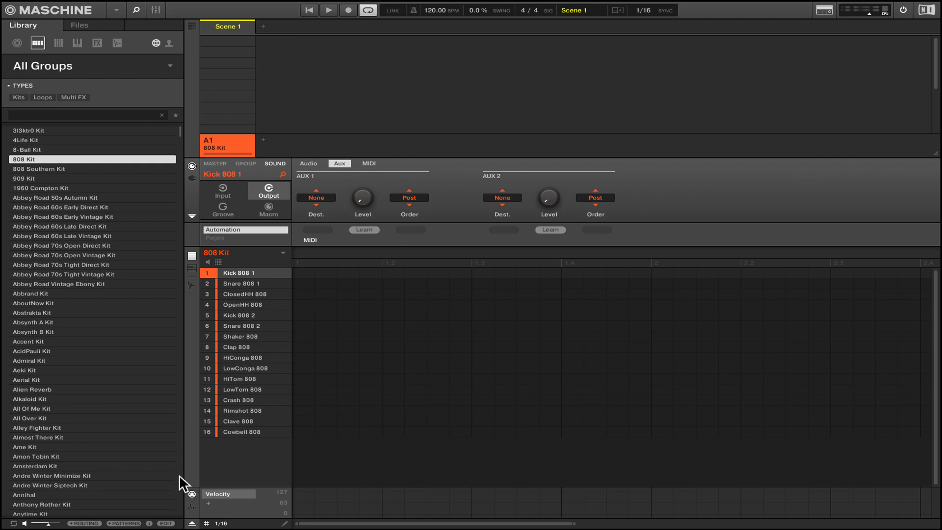
left_click(136, 11)
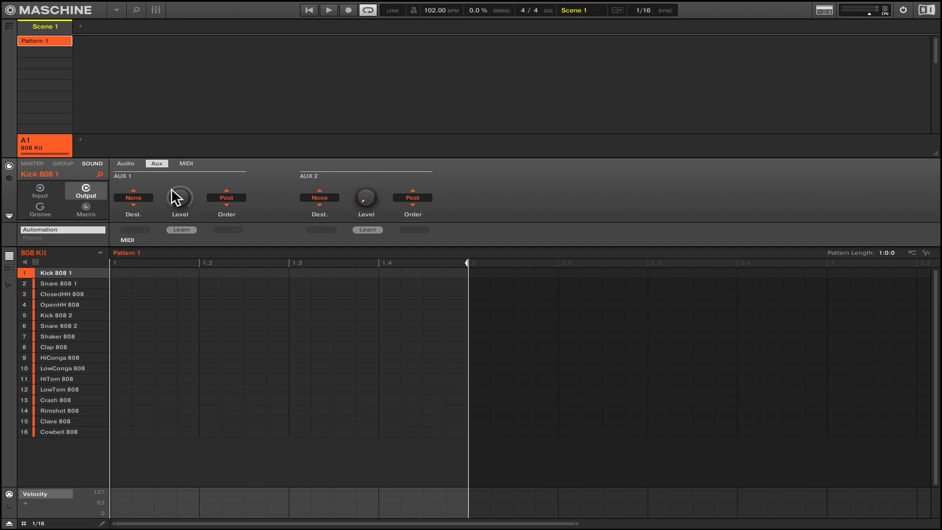
- Record a one-bar pattern with Kick 808 1 and Snare 808 1, and stop playback
key("ctrl+r")
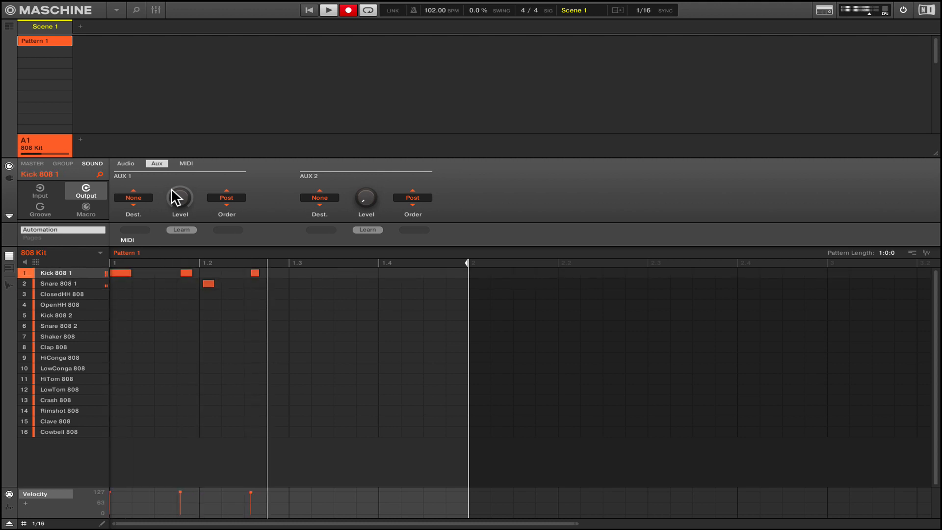
key("ctrl+r")
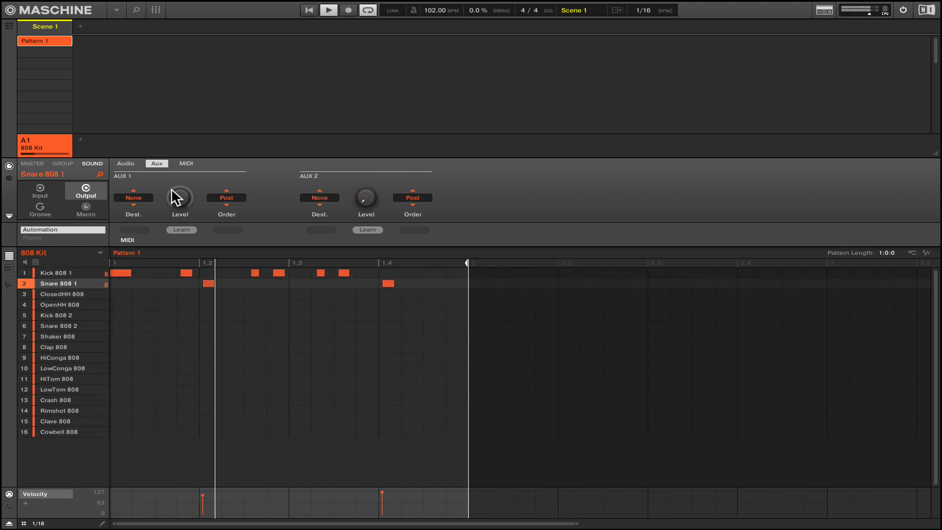
key("space")
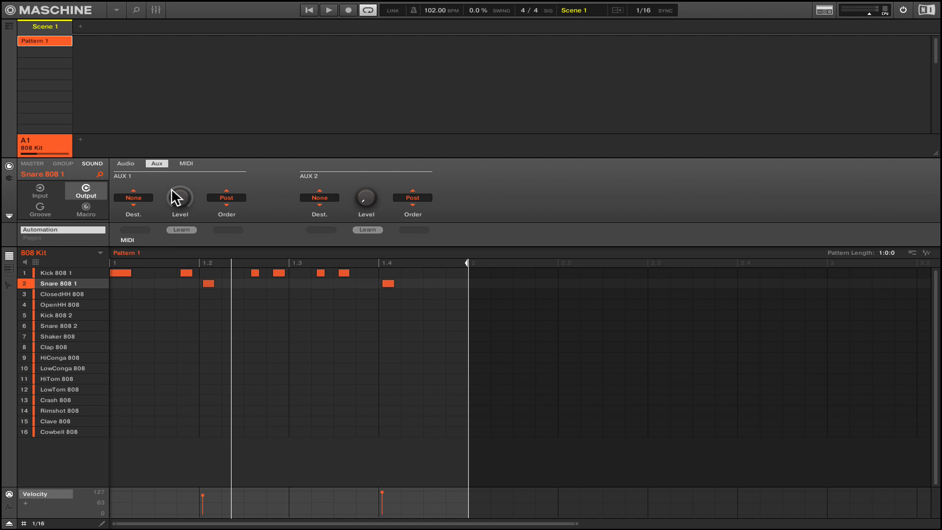
- Quantize the recorded kick and snare notes and play the pattern back
key("ctrl+u")
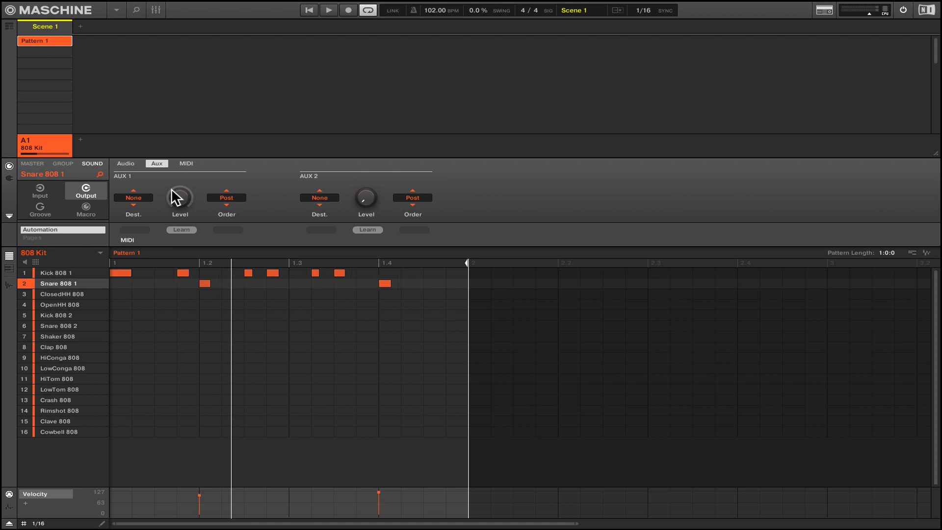
key("space")
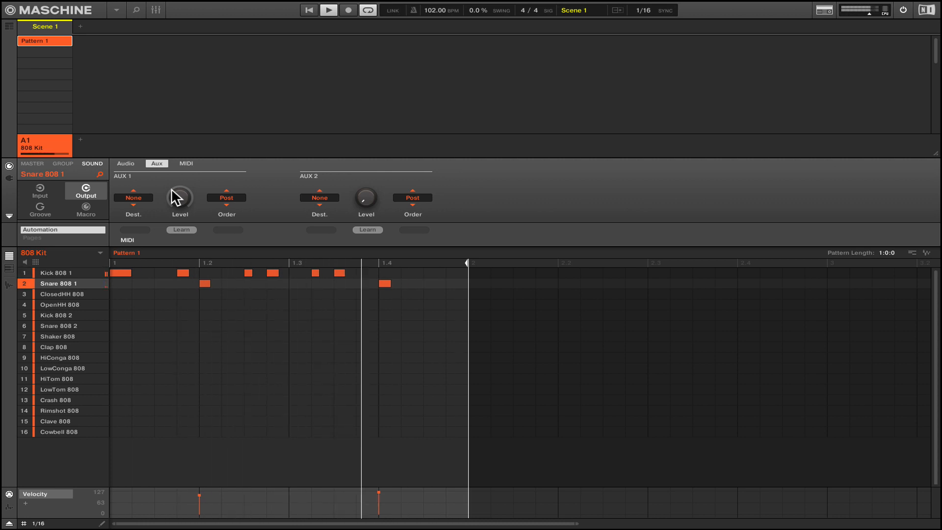
key("space")
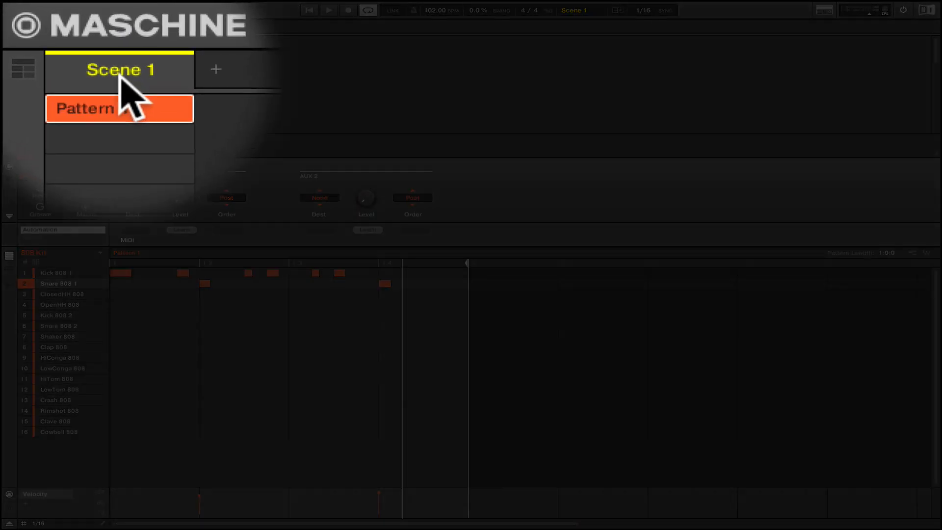
- Rename Scene 1 as V E R S E
double_click(45, 28)
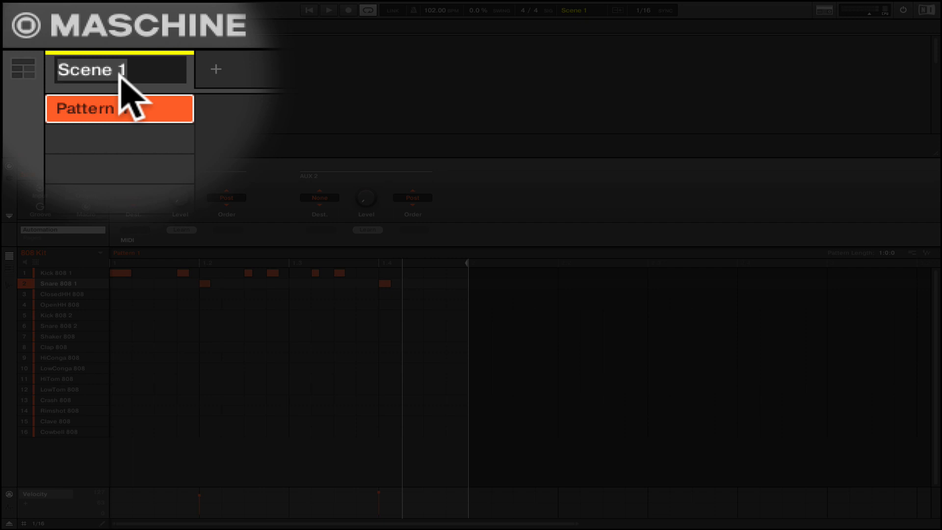
type("Ver")
key("BackSpace")
key("BackSpace")
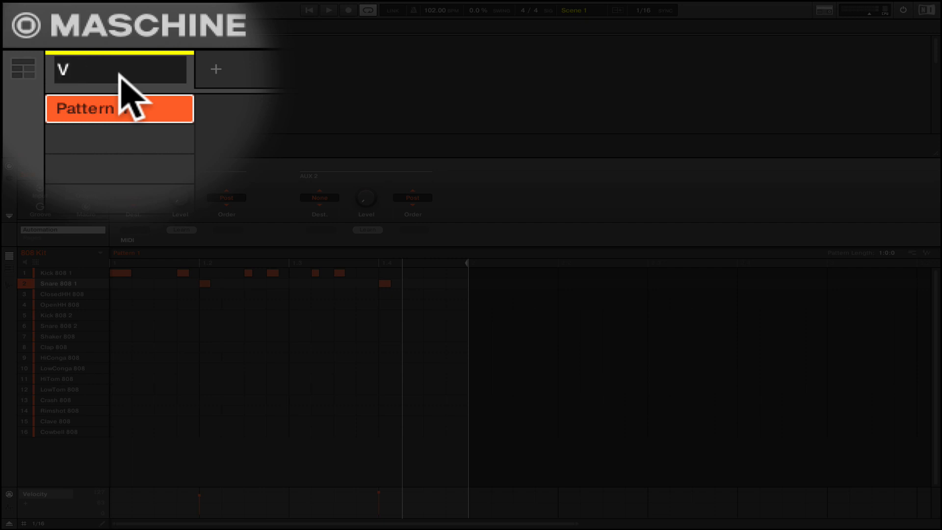
type("ERSE")
key("Return")
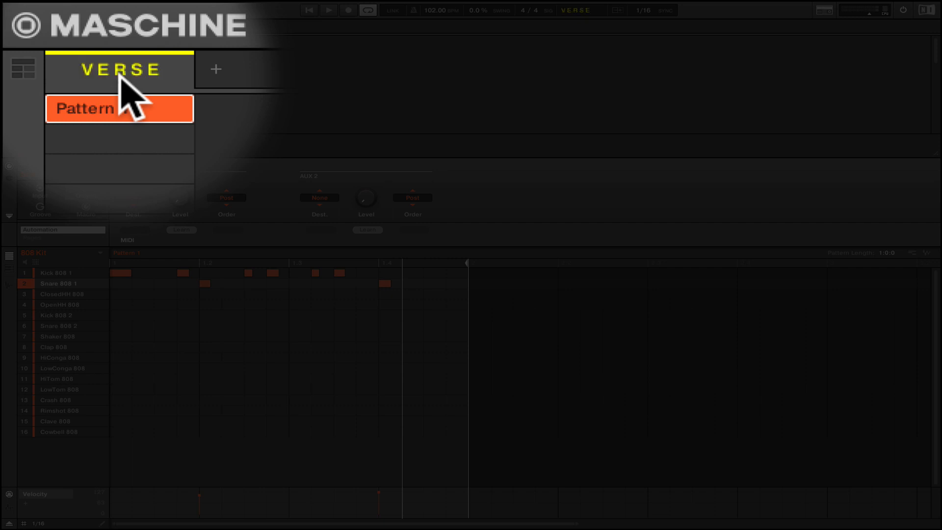
- Rename Pattern 1 of the 808 Kit group as DRUMS and listen to it
left_click(110, 105)
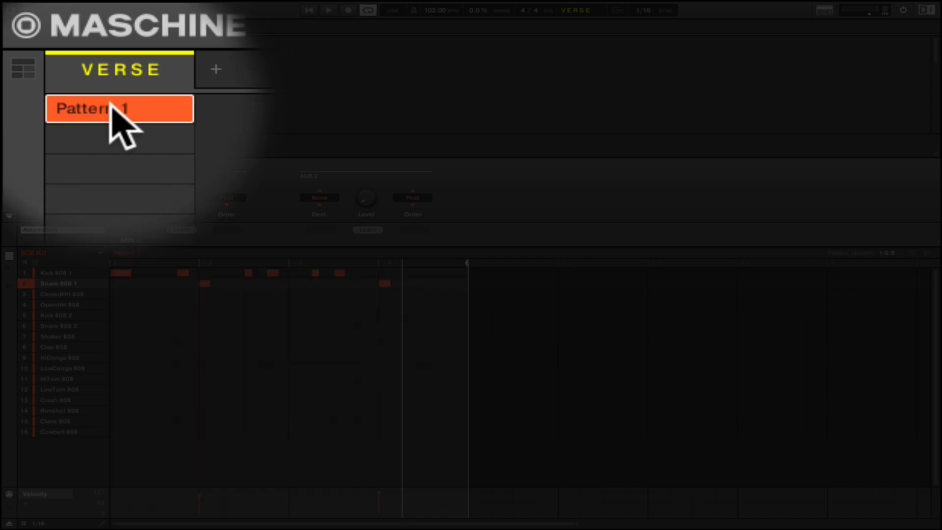
right_click(110, 105)
left_click(152, 145)
type("DRU")
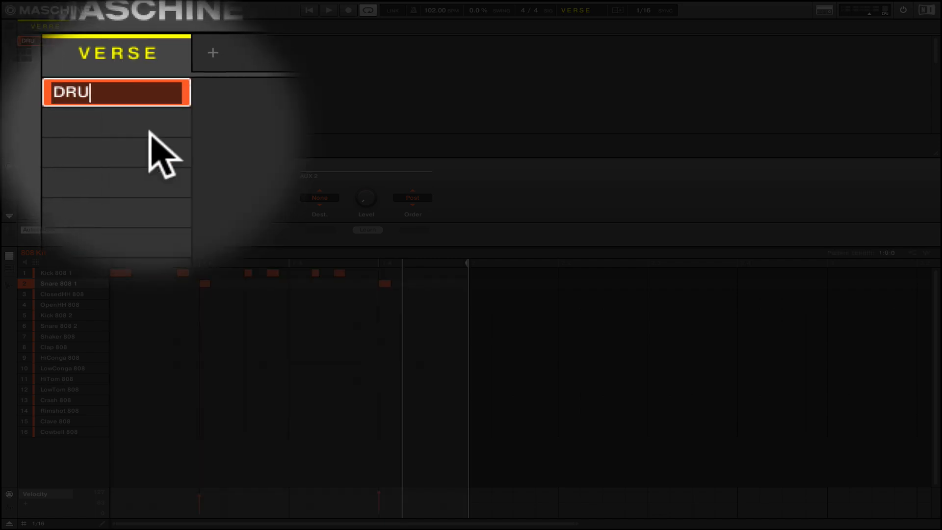
type("MS")
key("BackSpace")
type("S")
key("Return")
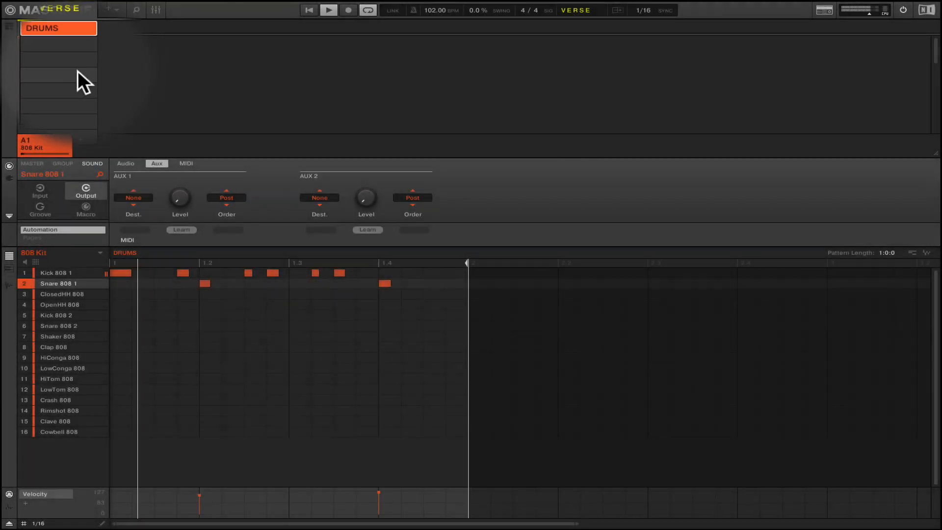
key("space")
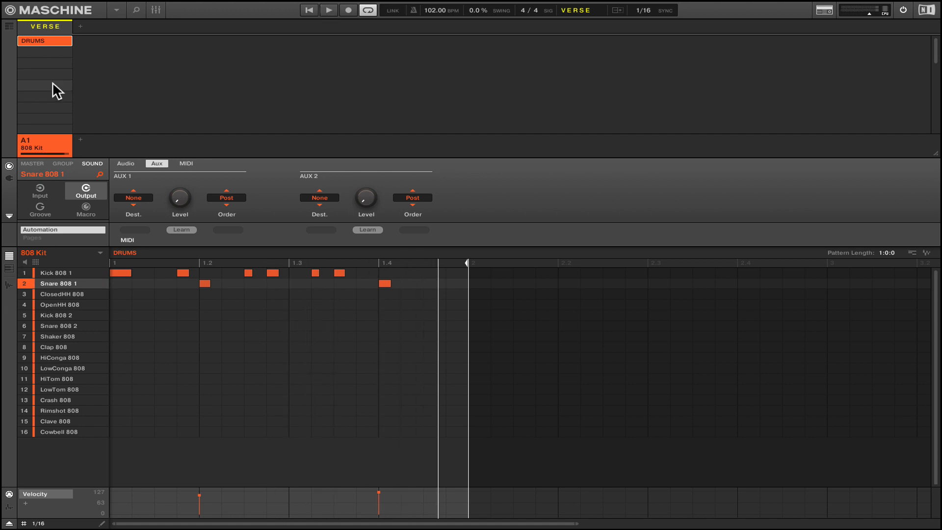
- Switch to the song timeline view, duplicate the 808 Kit group and rename the duplicate 808 Kit COPY
left_click(9, 26)
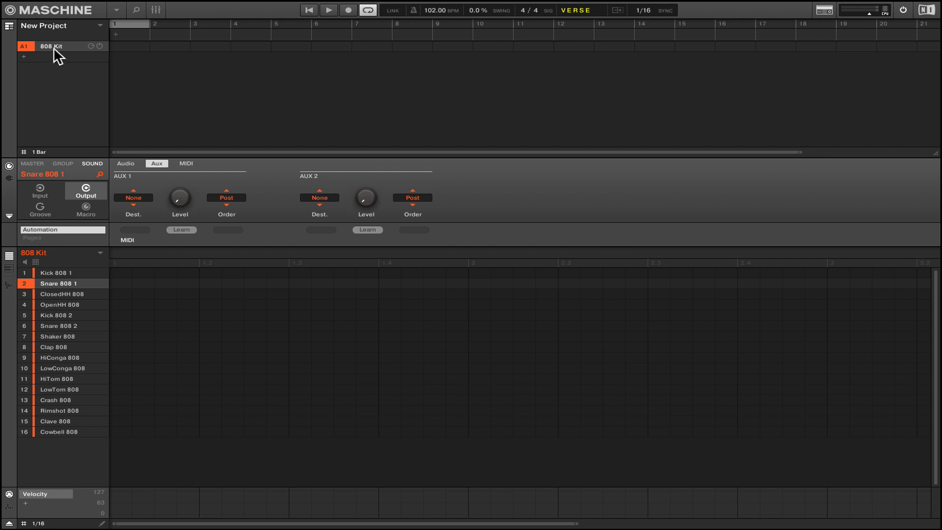
mouse_move(54, 47)
left_mouse_down()
mouse_move(57, 59)
mouse_move(54, 51)
left_mouse_up()
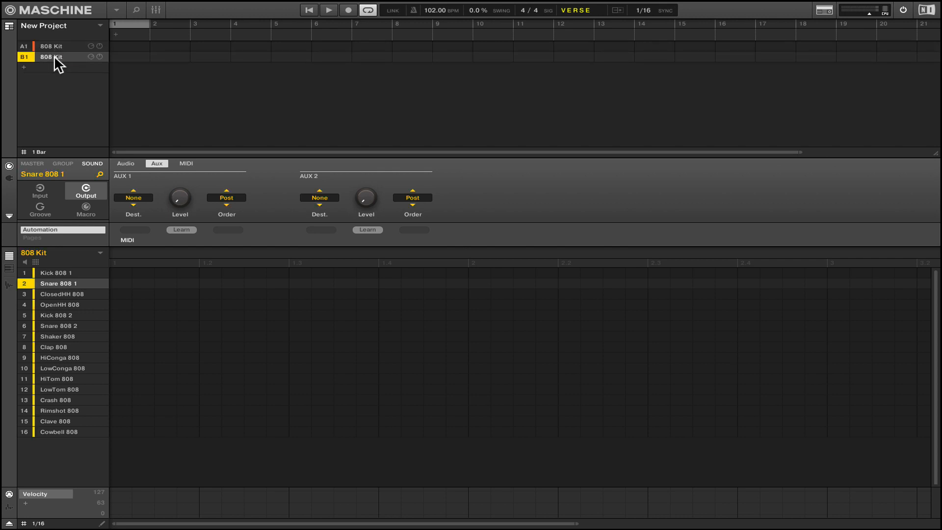
double_click(54, 56)
type("COPY")
key("Return")
left_click(53, 43)
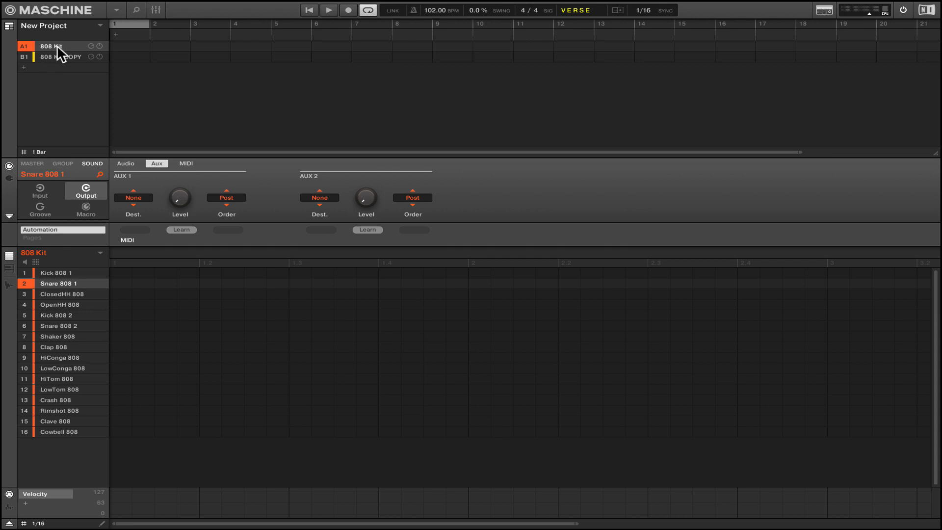
key("Right")
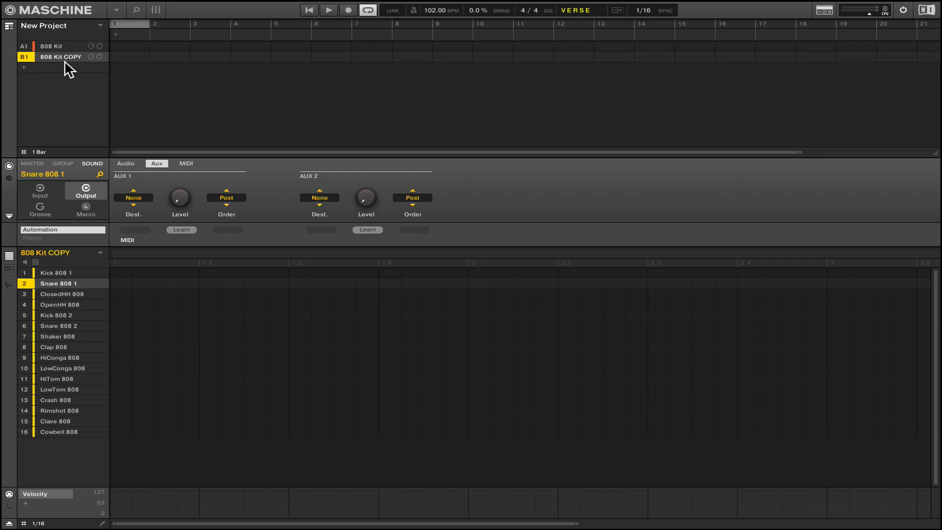
- Add a new empty group below 808 Kit COPY and rename it FX
left_click(67, 69)
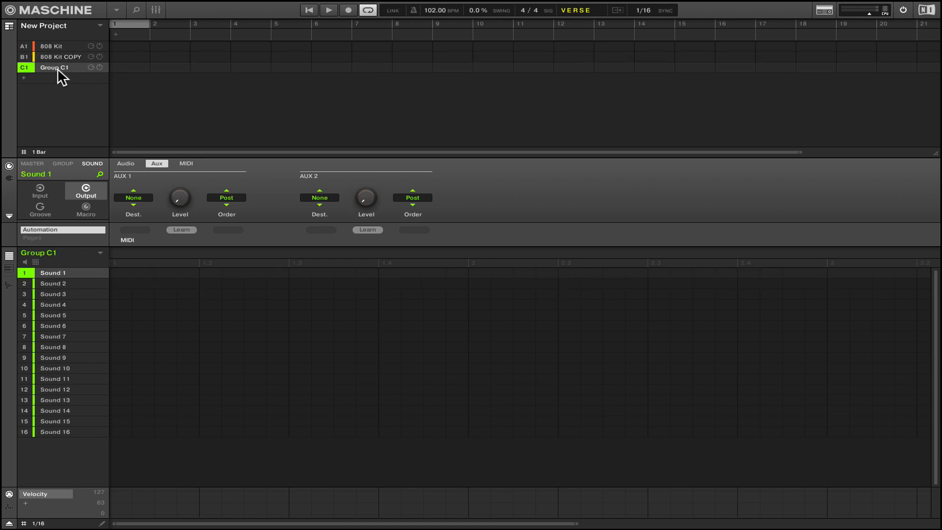
double_click(57, 69)
key("Return")
- Load the internal Chorus effect on Sound 1 of the FX group, raise its Mix and adjust its modulation Amount
left_click(9, 178)
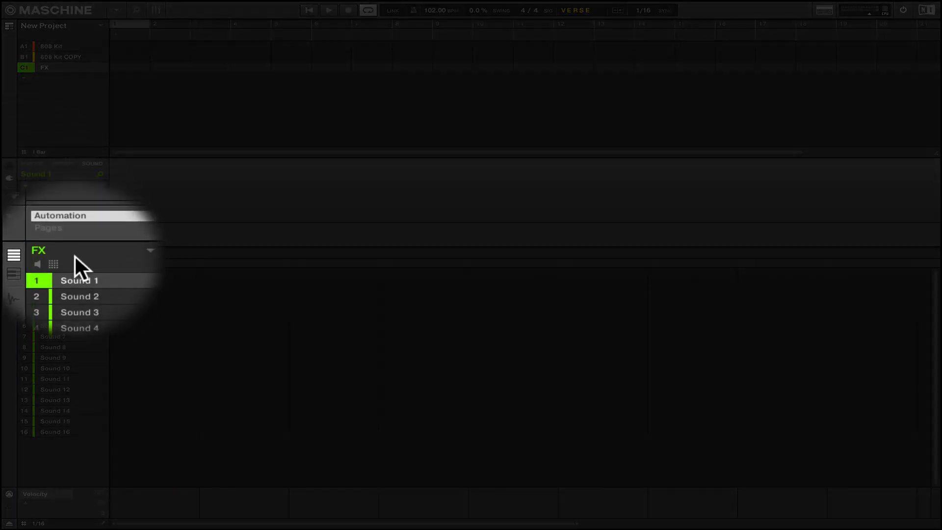
left_click(84, 243)
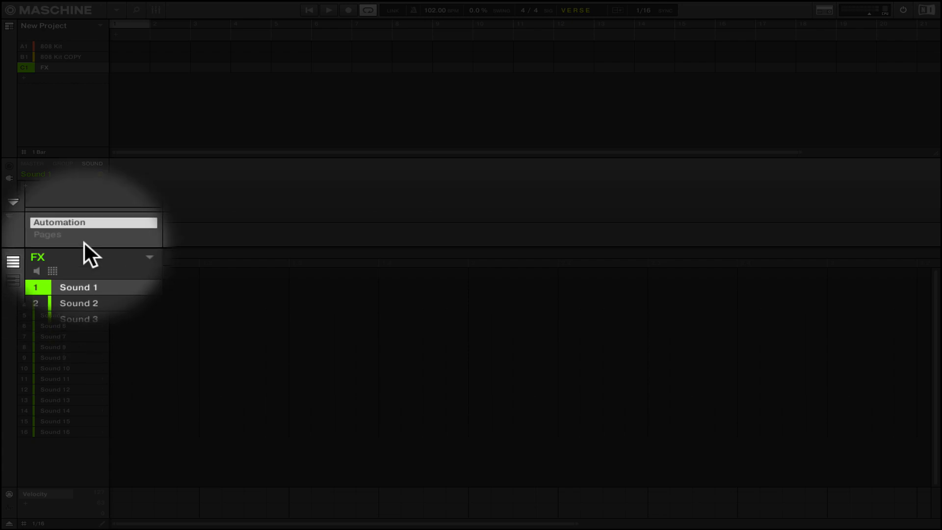
left_click(25, 187)
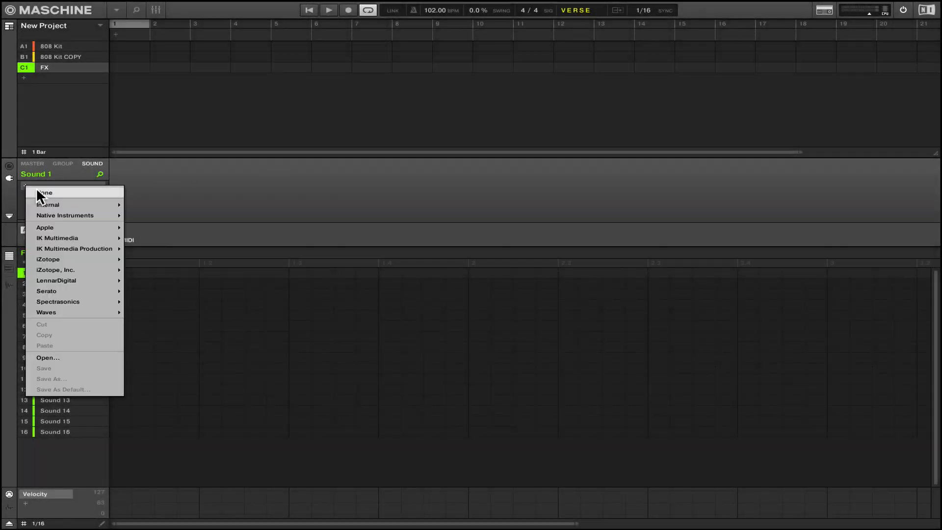
mouse_move(65, 204)
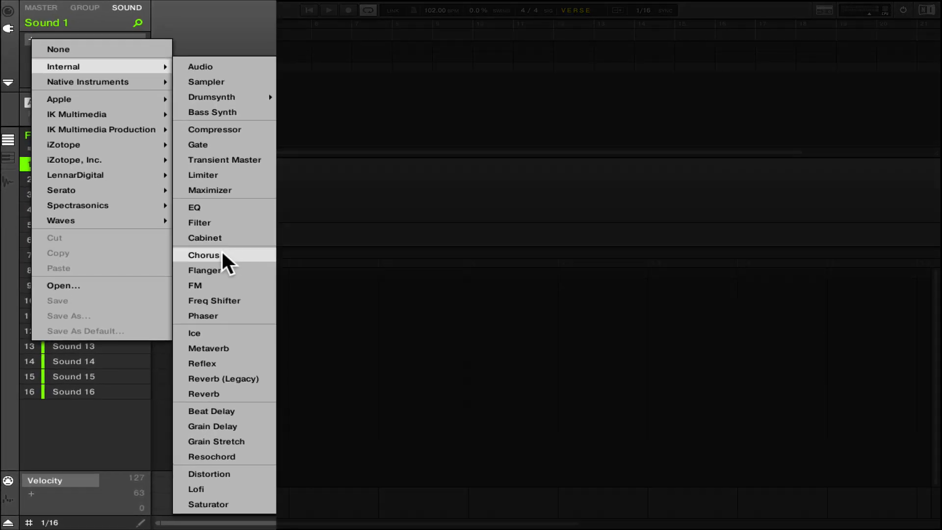
left_click(221, 253)
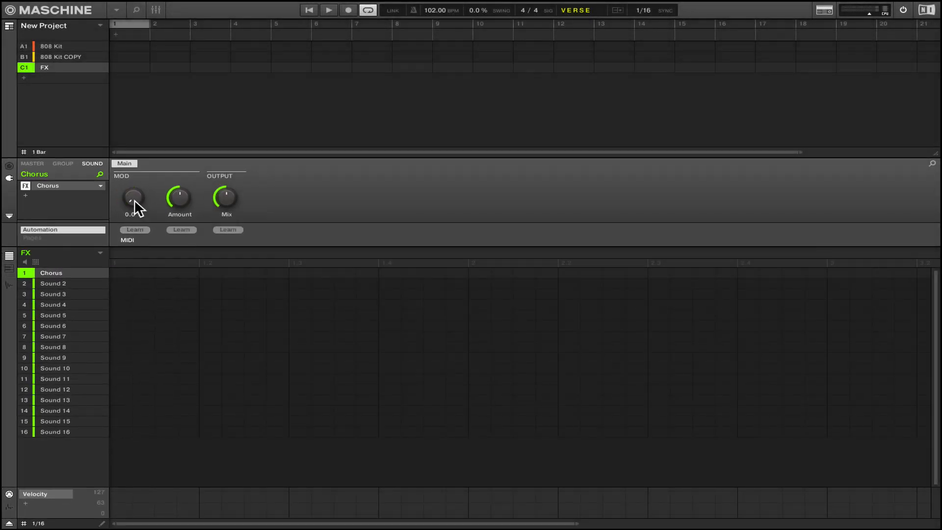
left_click_drag(224, 192, 223, 142)
mouse_move(185, 198)
left_mouse_down()
mouse_move(185, 175)
mouse_move(181, 195)
left_mouse_up()
- Load the internal Reverb effect on Sound 2 of the FX group
left_click(49, 280)
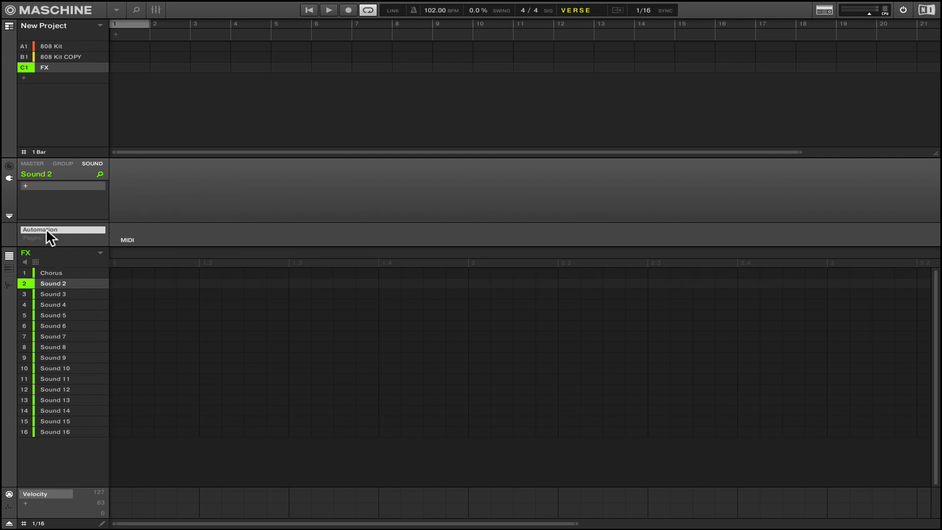
left_click(27, 186)
mouse_move(61, 204)
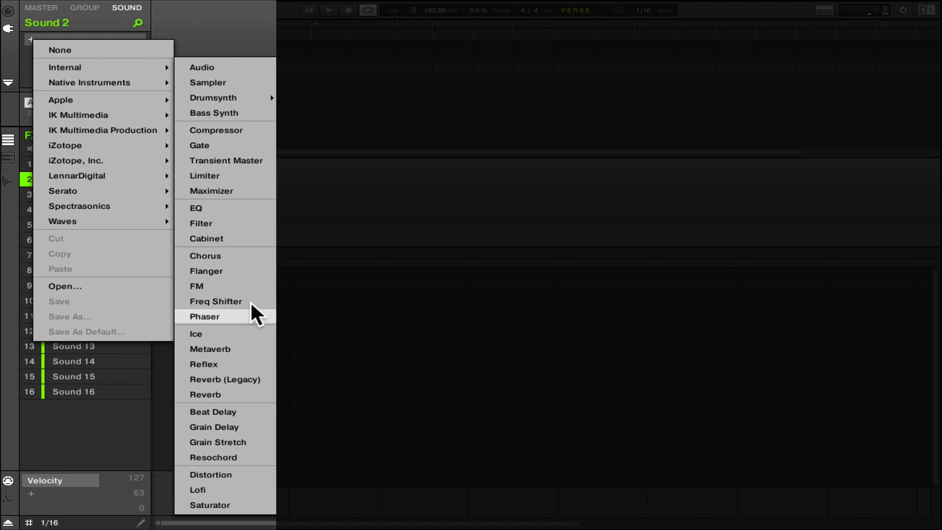
left_click(234, 388)
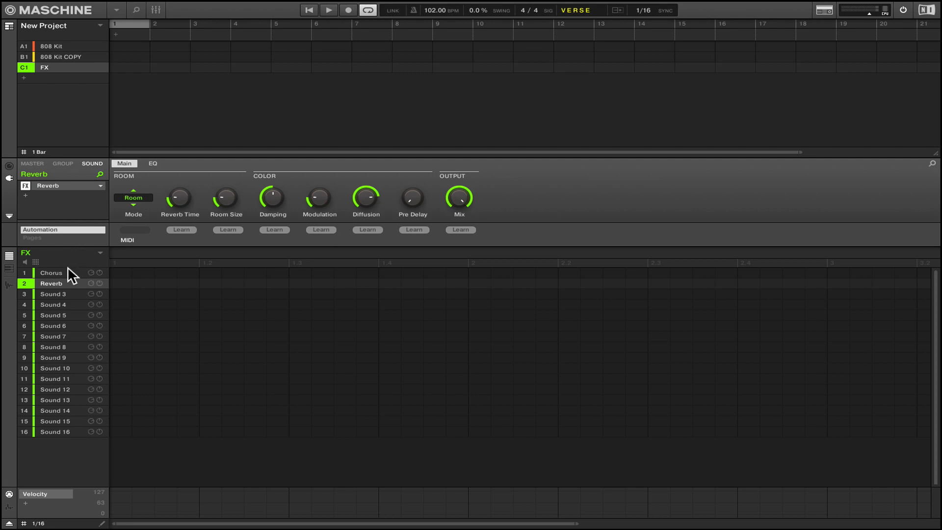
- Load the internal Beat Delay effect on Sound 3 of the FX group
left_click(58, 294)
left_click(25, 185)
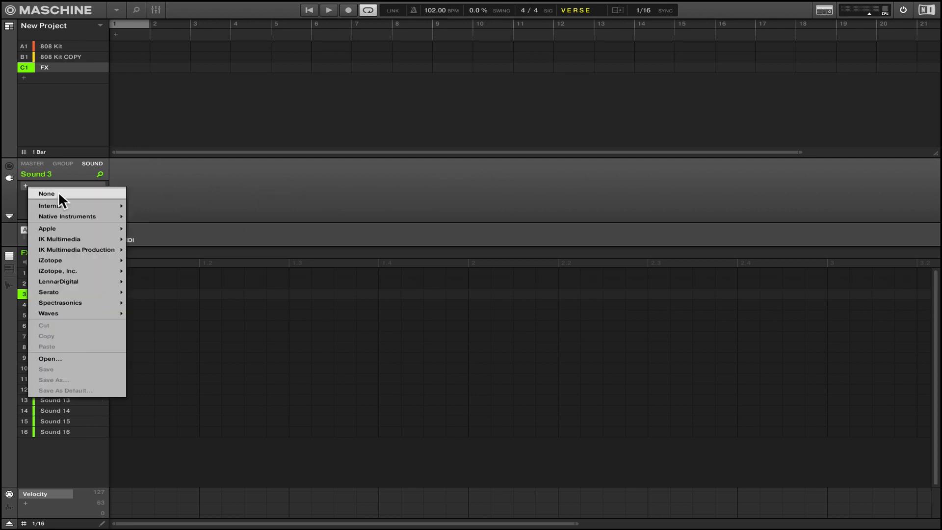
mouse_move(93, 204)
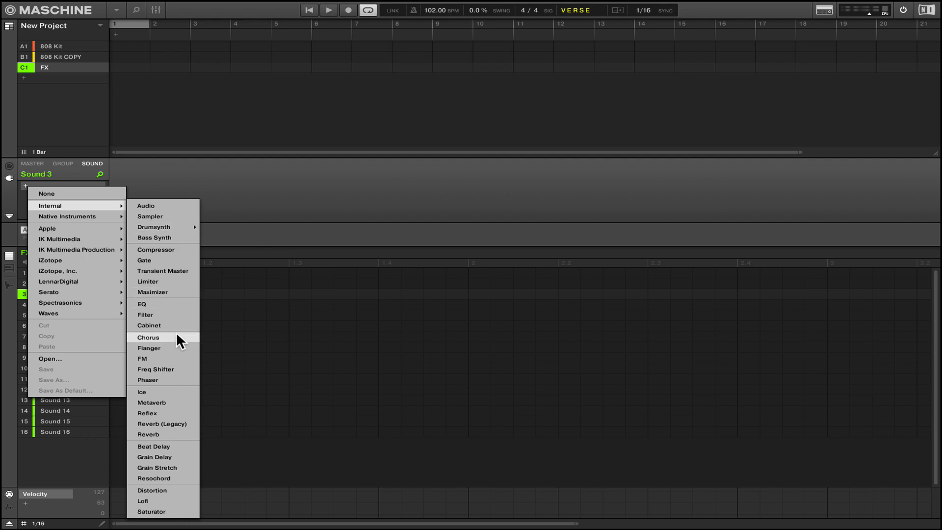
left_click(172, 444)
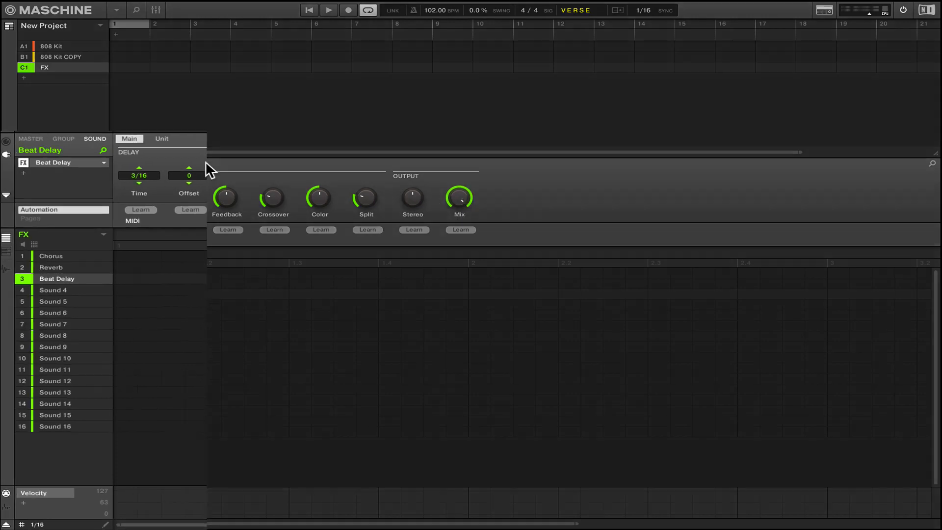
- Load the internal Flanger effect on Sound 4 of the FX group and raise its Mix to maximum
left_click(66, 206)
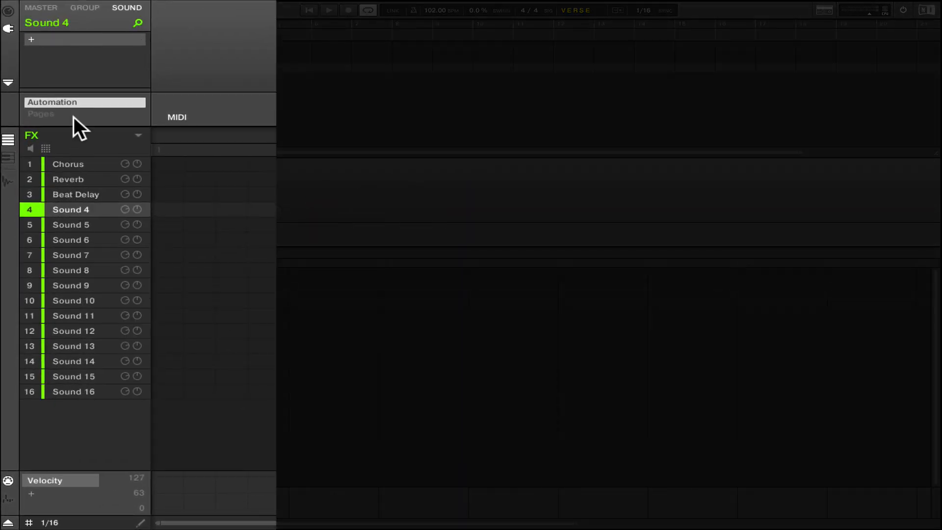
left_click(31, 41)
mouse_move(121, 68)
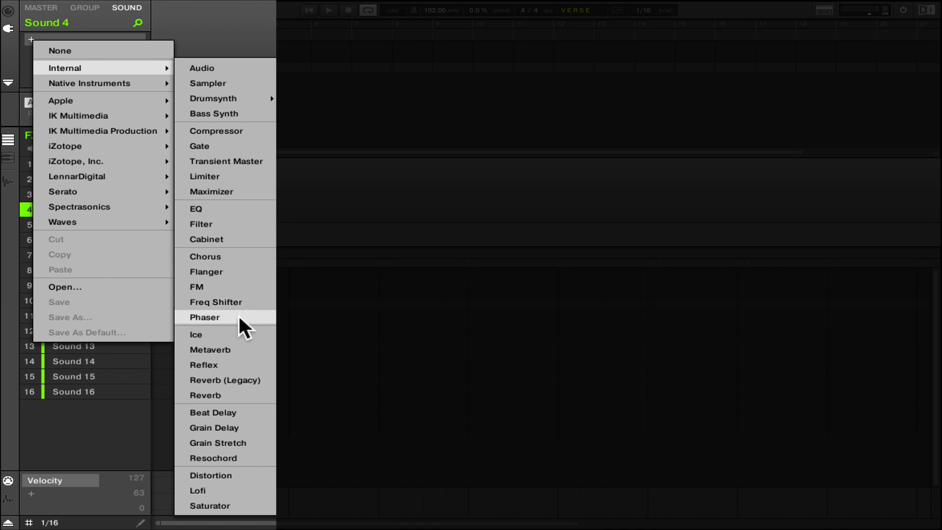
left_click(234, 266)
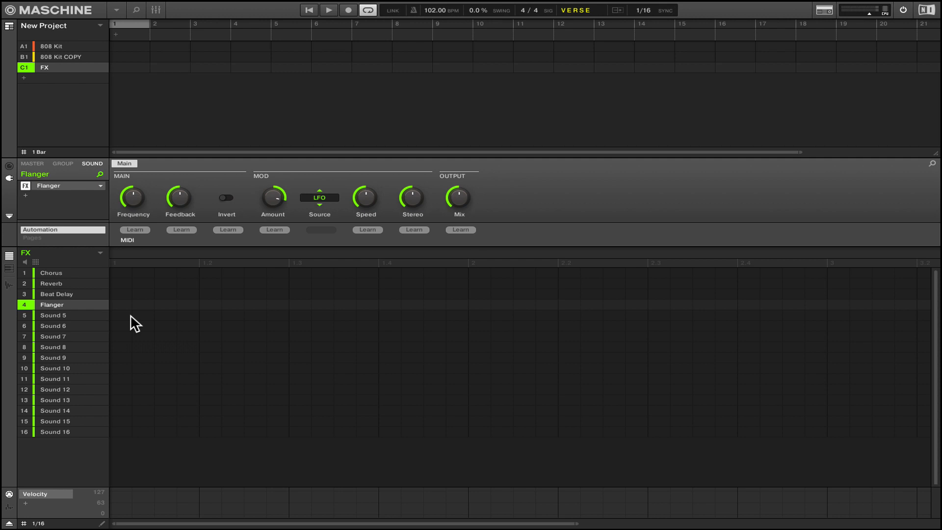
left_click_drag(459, 197, 459, 198)
left_click(50, 45)
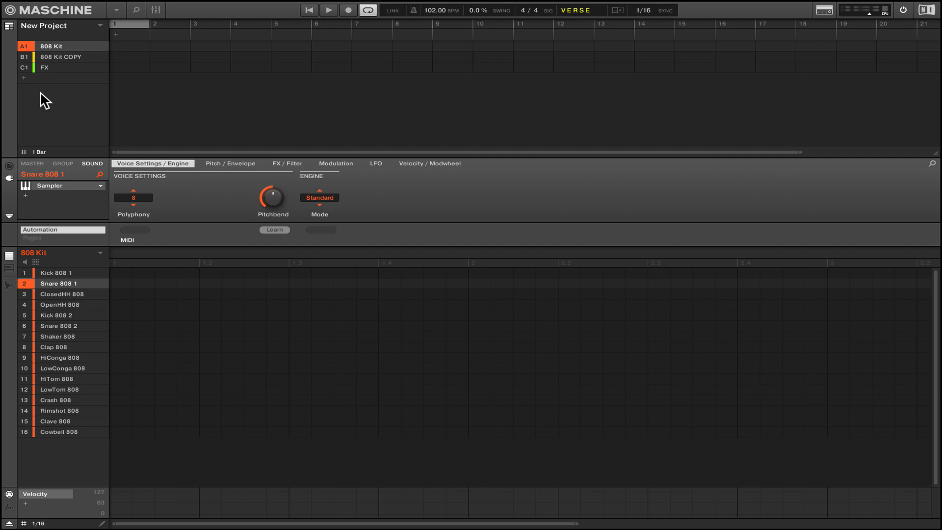
left_click(53, 56)
left_click(53, 65)
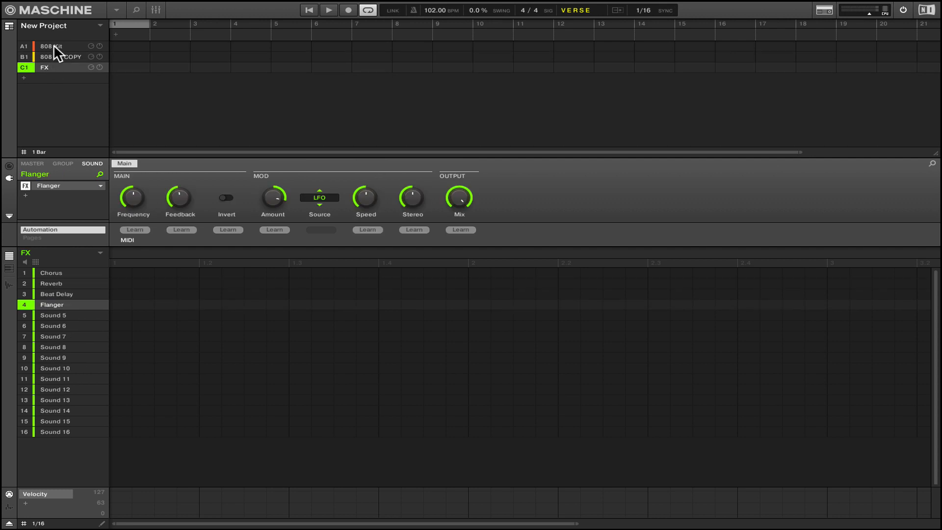
left_click(54, 45)
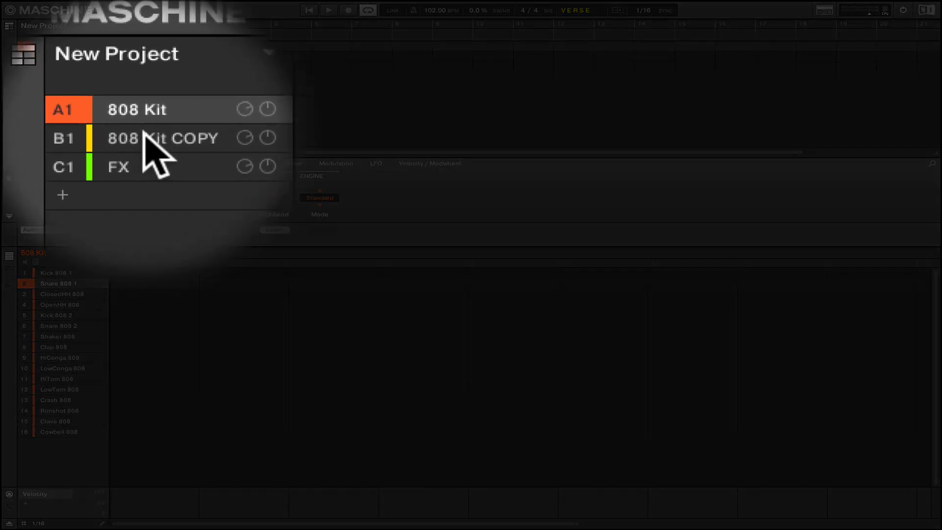
- Lower the 808 Kit COPY group's level to minimum in the mixer, then return to the arrangement view
left_click(53, 55)
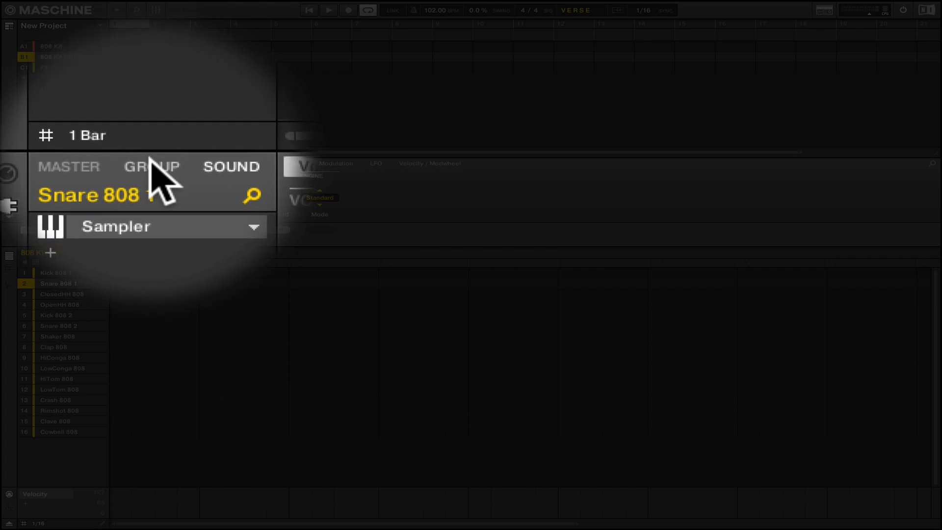
left_click(62, 162)
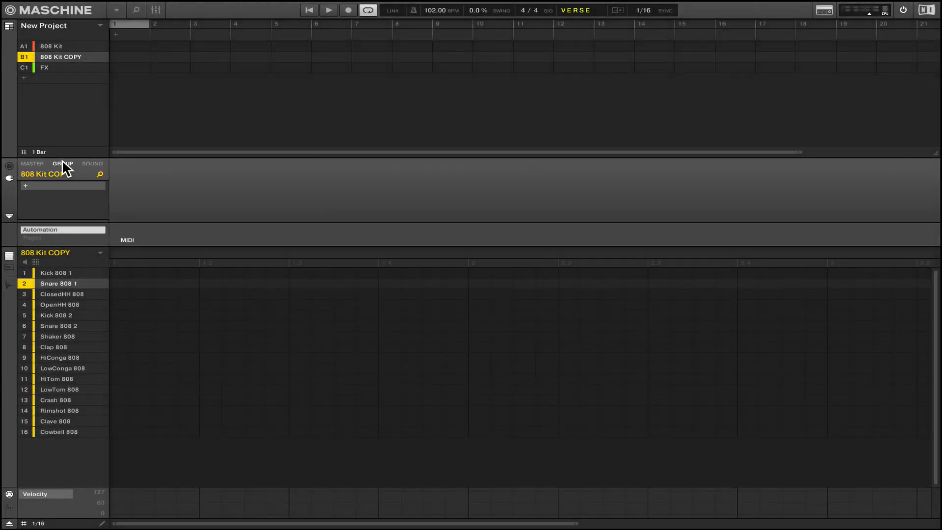
key("Tab")
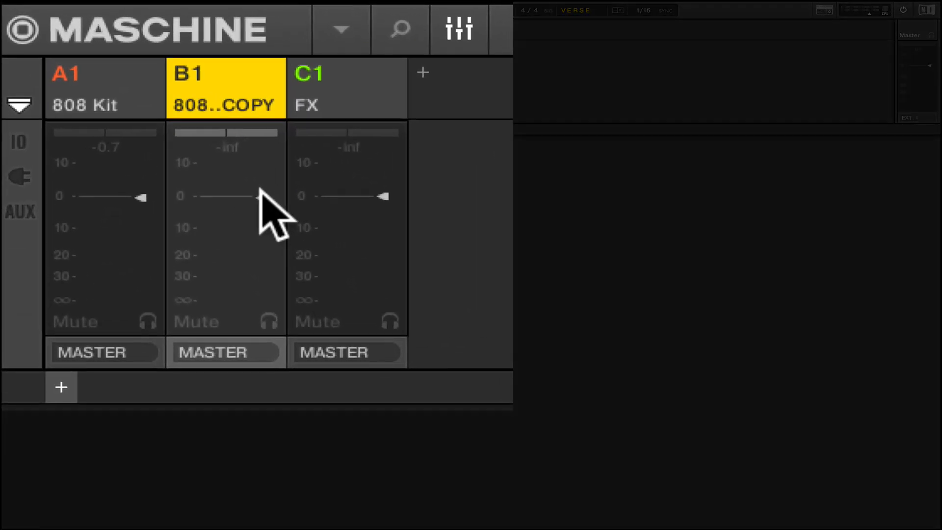
left_click_drag(259, 189, 261, 308)
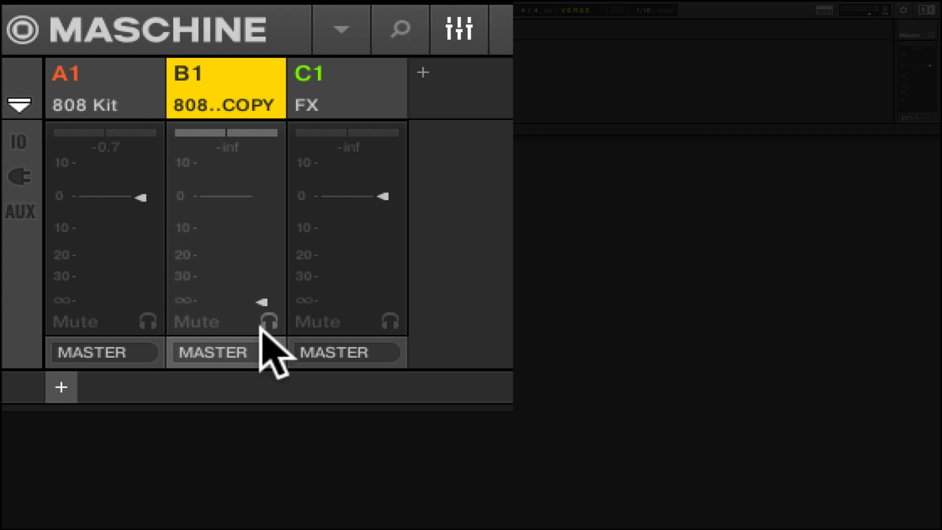
key("ctrl+m")
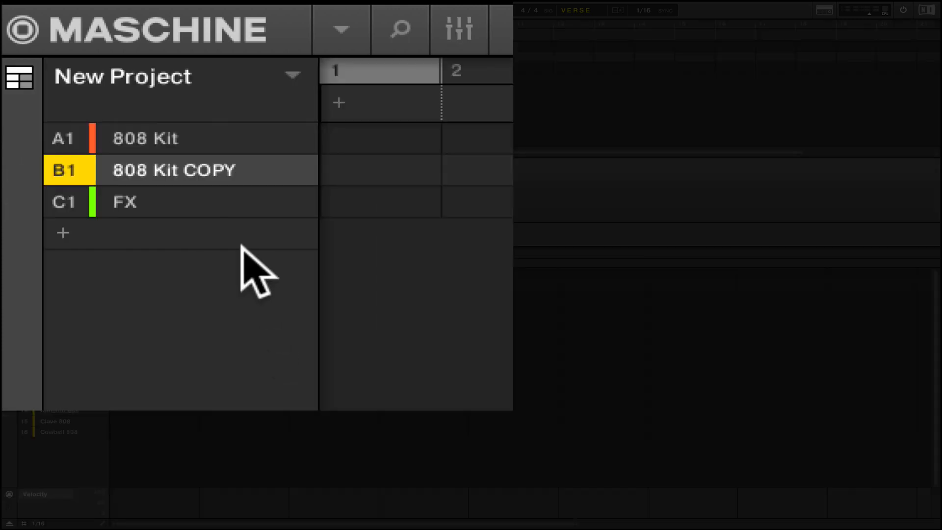
- Select the 808 Kit group, add a section at bar 1 of the timeline and assign the VERSE scene to it
key("Left")
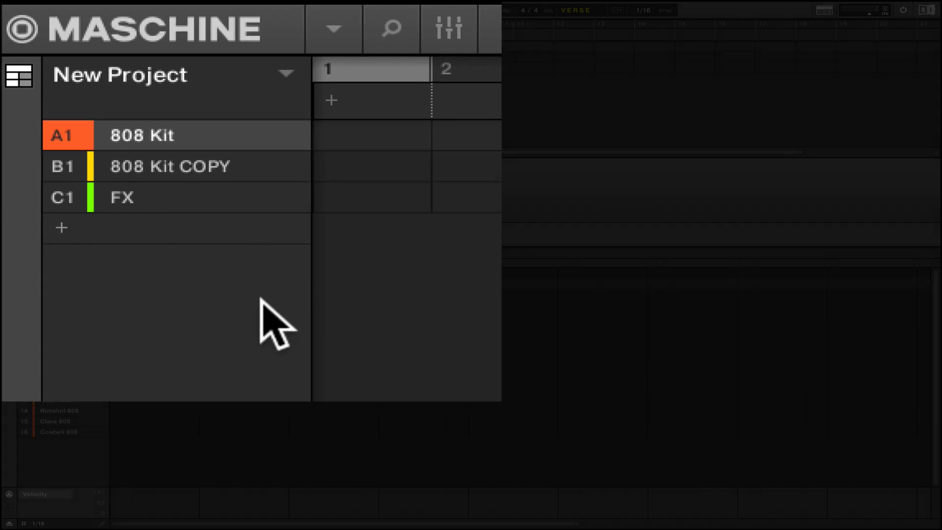
mouse_move(102, 68)
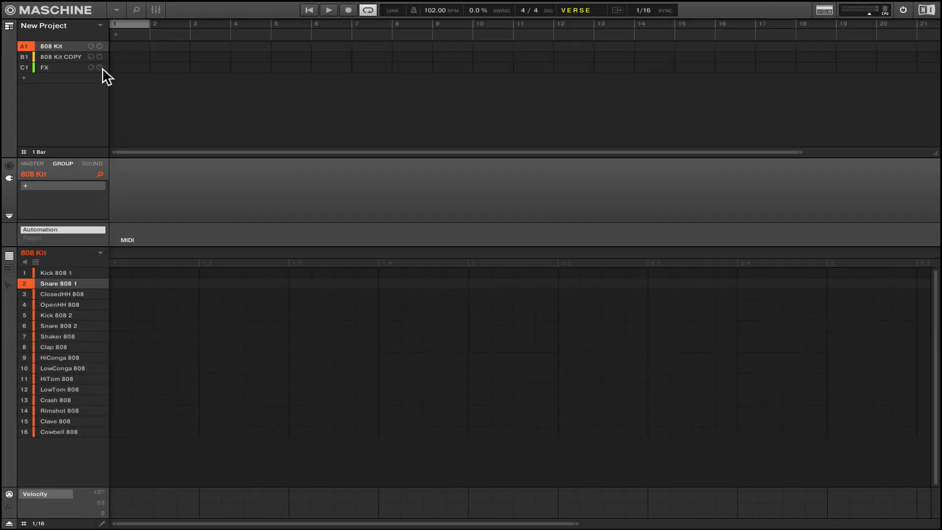
left_click(115, 34)
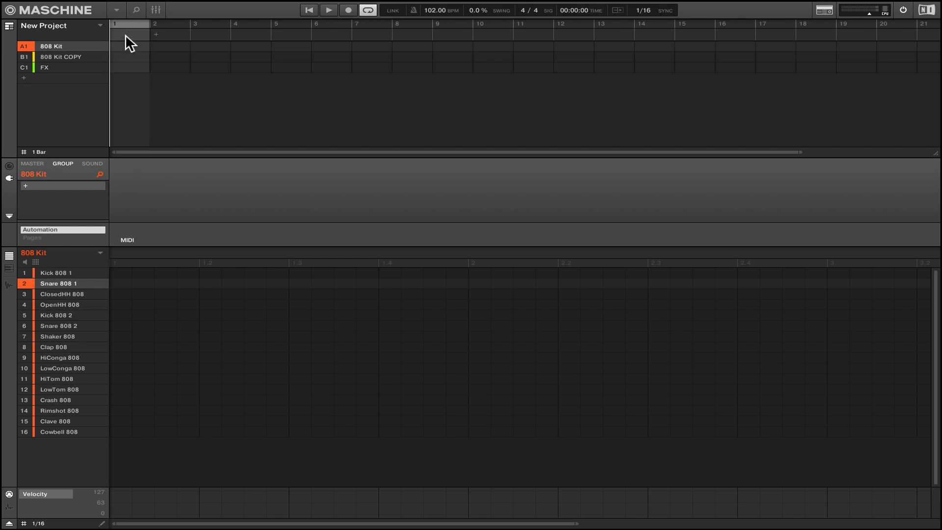
right_click(126, 34)
mouse_move(158, 53)
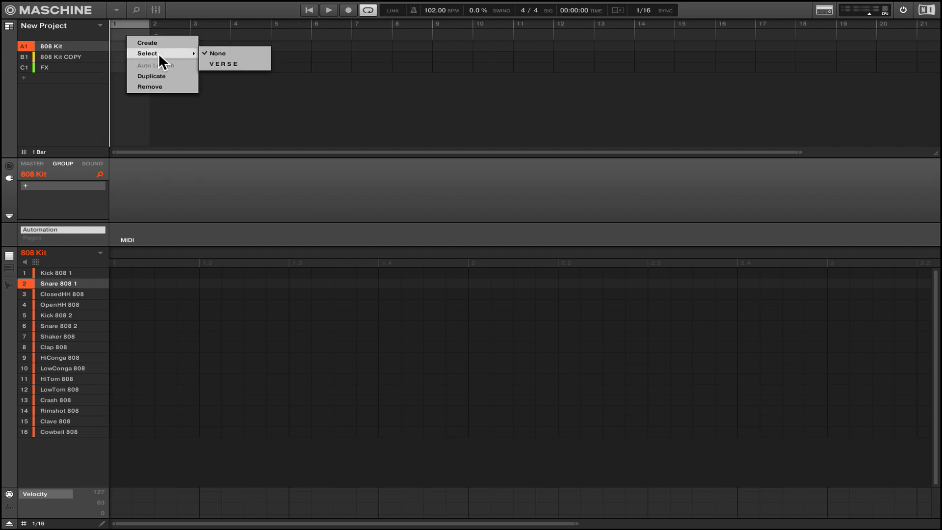
left_click(214, 60)
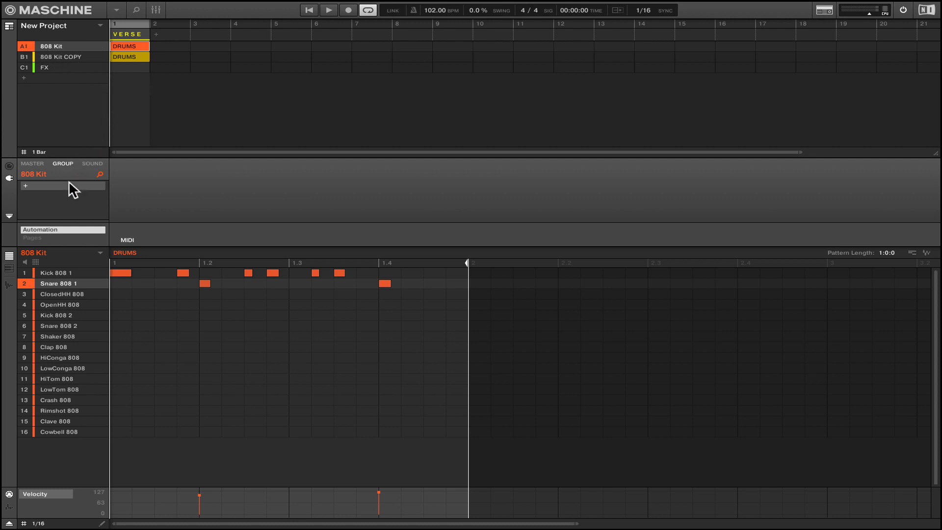
- Audition the drum pattern while moving the 808 Kit COPY group's mixer level, ending at minimum, and stop playback
key("space")
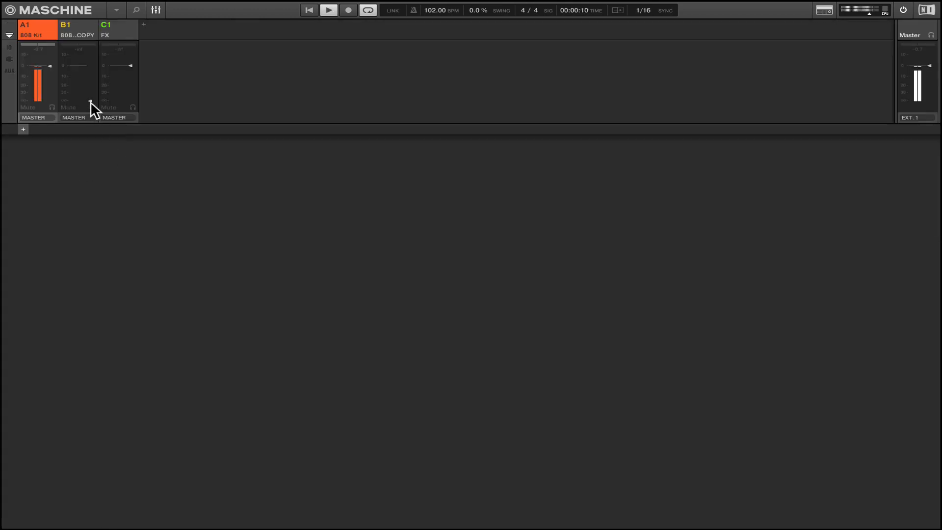
mouse_move(89, 82)
left_mouse_down()
mouse_move(87, 63)
mouse_move(87, 113)
left_mouse_up()
key("space")
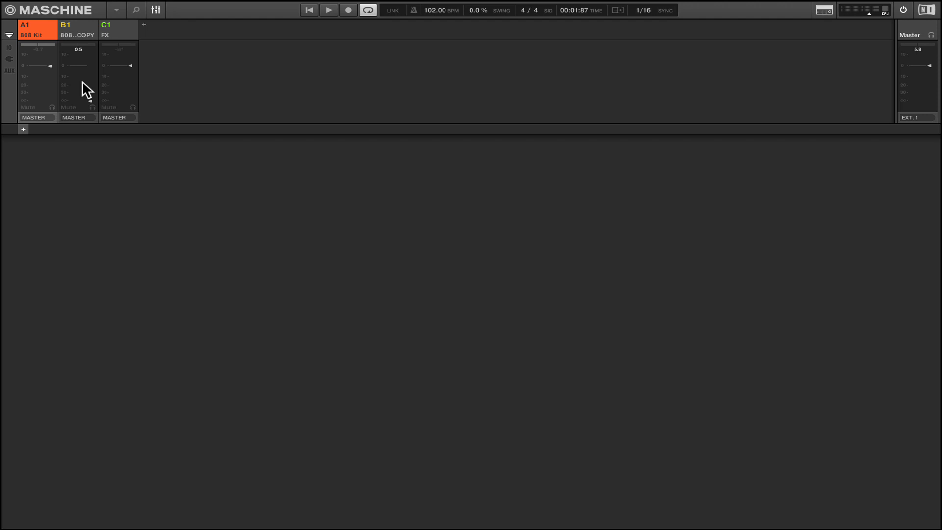
key("ctrl+m")
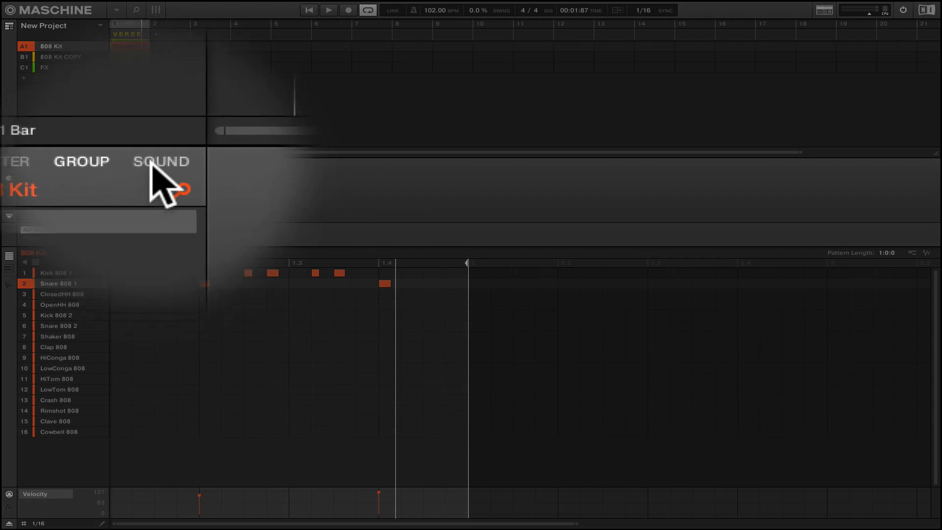
- Route Aux 1 of Snare 808 1 in the 808 Kit group to C1:S1 - FX: Chorus and raise its send level
left_click(152, 164)
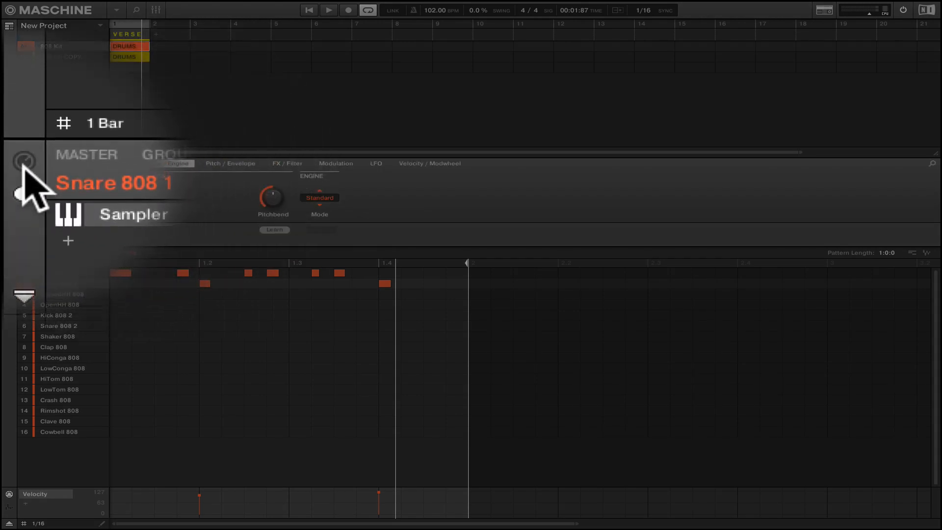
left_click(24, 163)
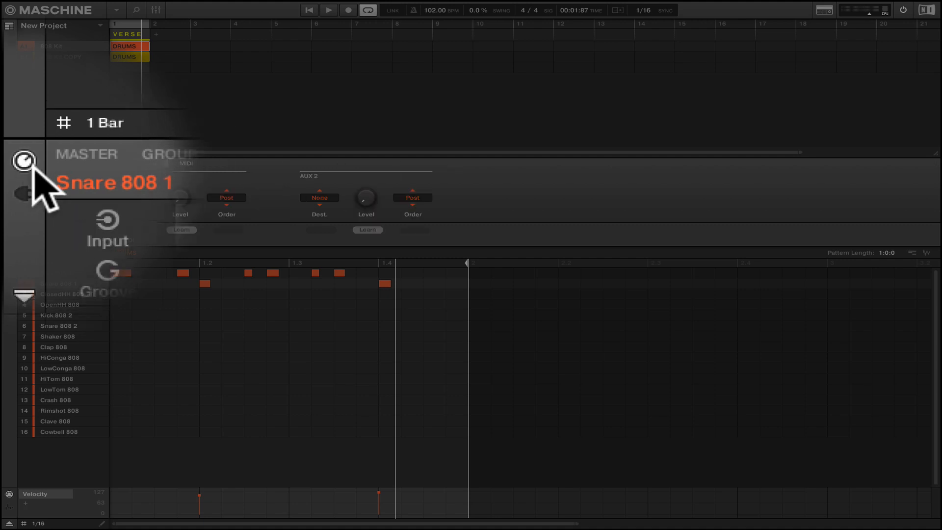
left_click(152, 191)
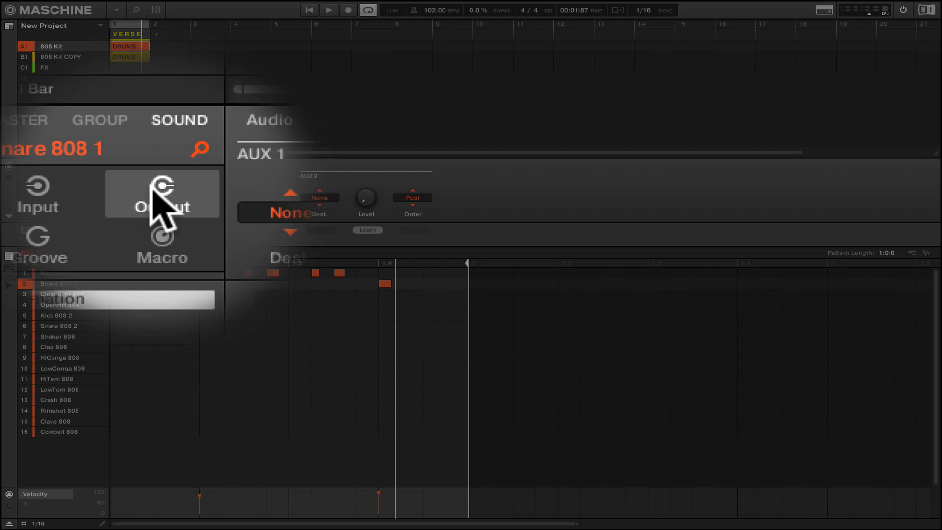
left_click(152, 162)
left_click(160, 159)
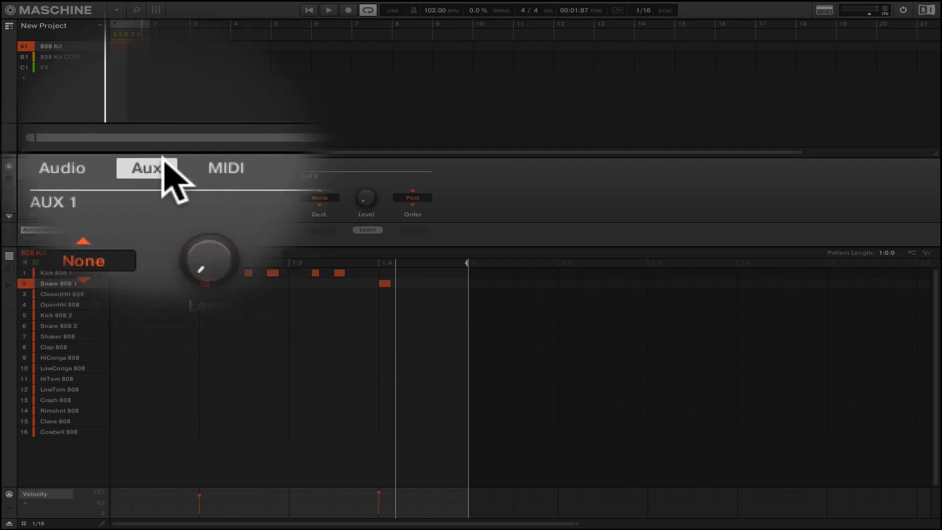
left_click(184, 164)
left_click(157, 163)
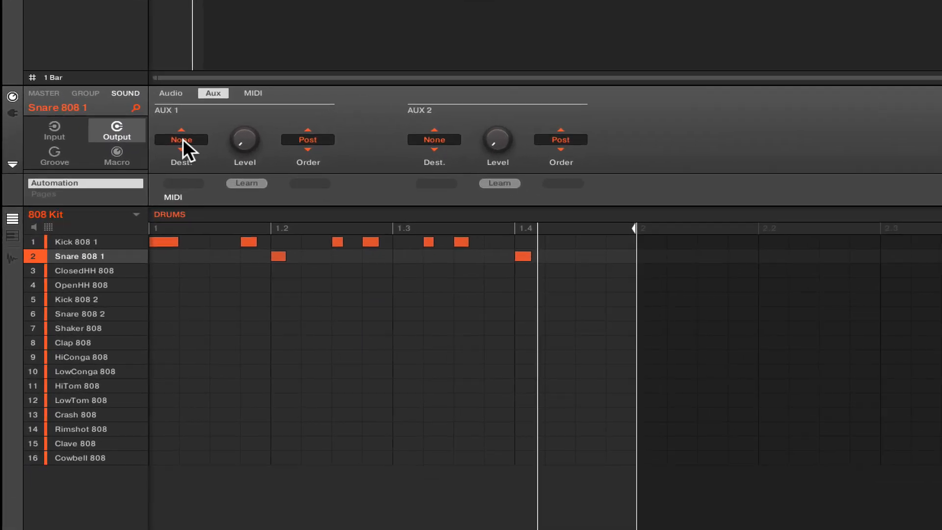
left_click(133, 198)
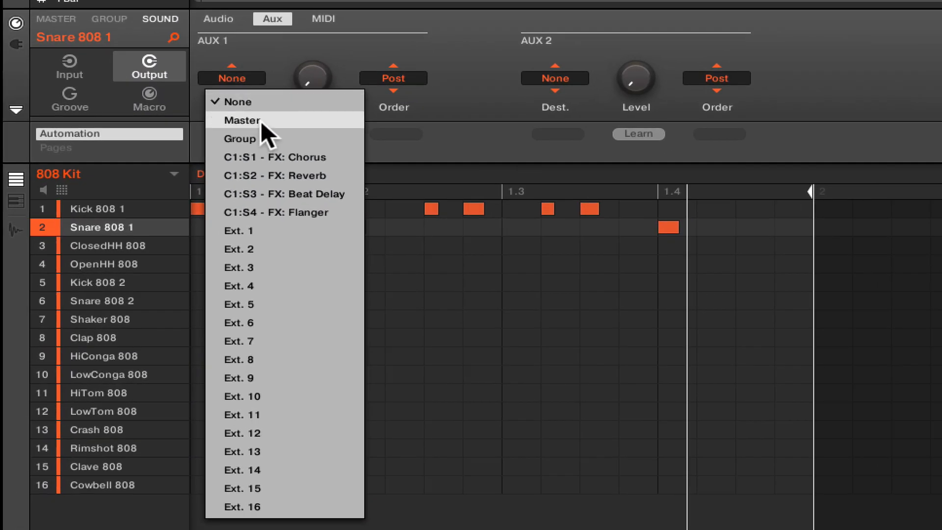
left_click(266, 157)
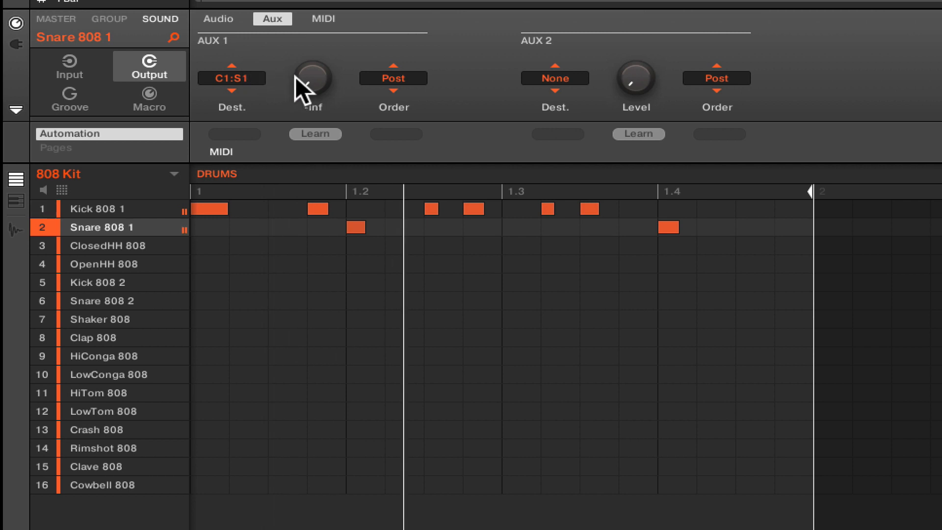
left_click_drag(297, 77, 297, 22)
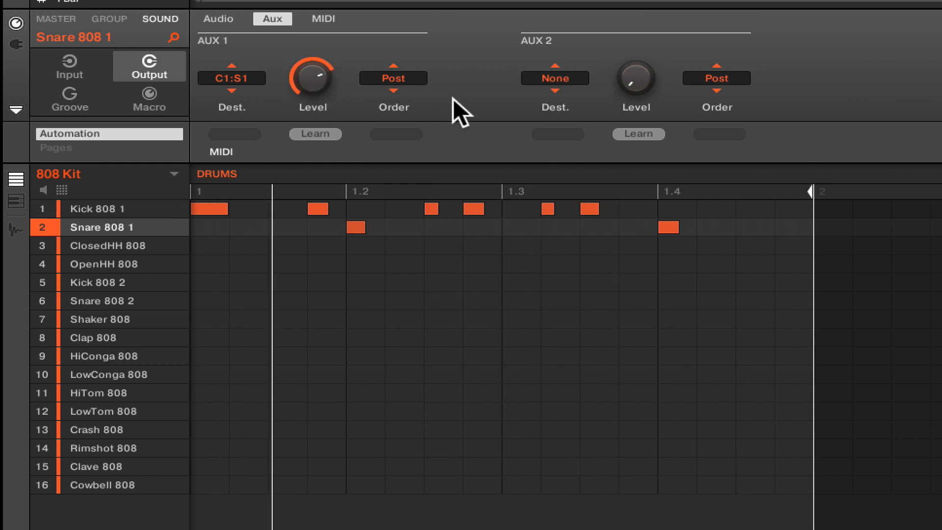
- Route Aux 2 of Snare 808 1 in 808 Kit to C1:S2 - FX: Reverb and raise its send level slightly
left_click(549, 79)
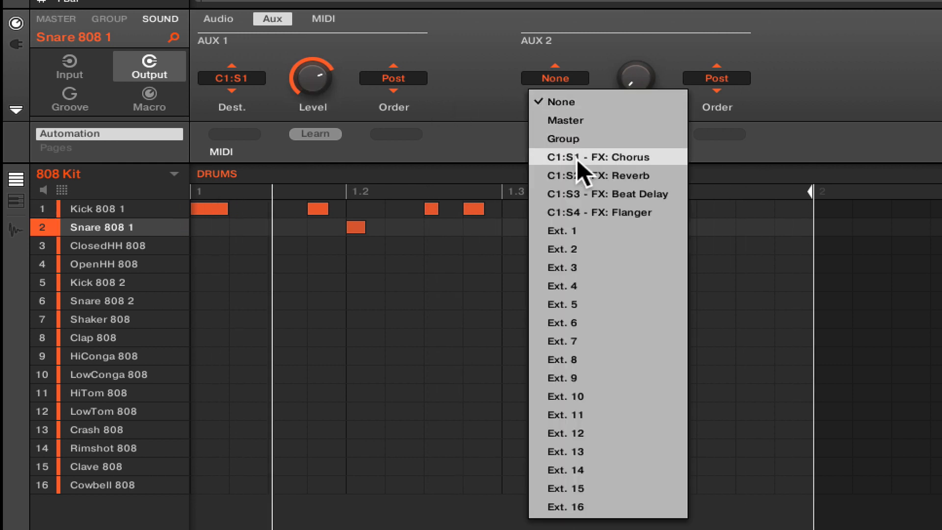
left_click(577, 172)
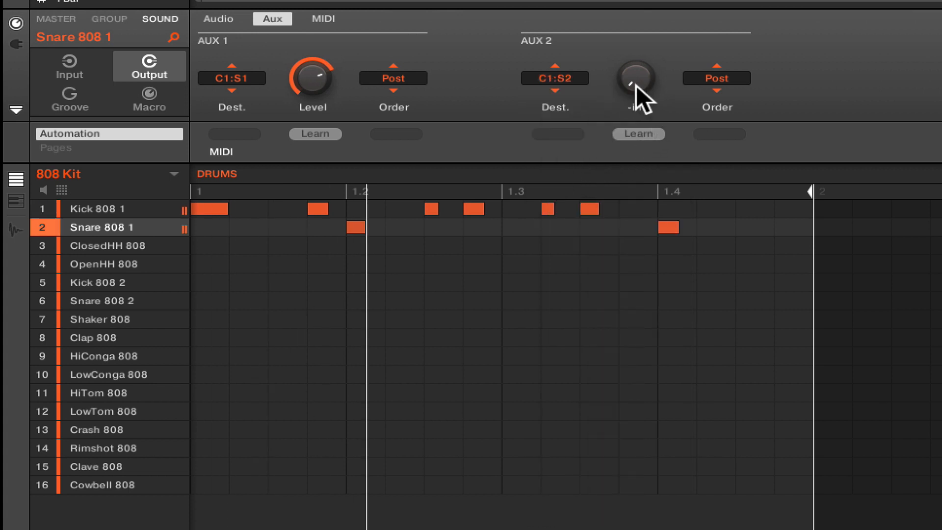
mouse_move(635, 84)
left_mouse_down()
mouse_move(636, 59)
mouse_move(636, 85)
left_mouse_up()
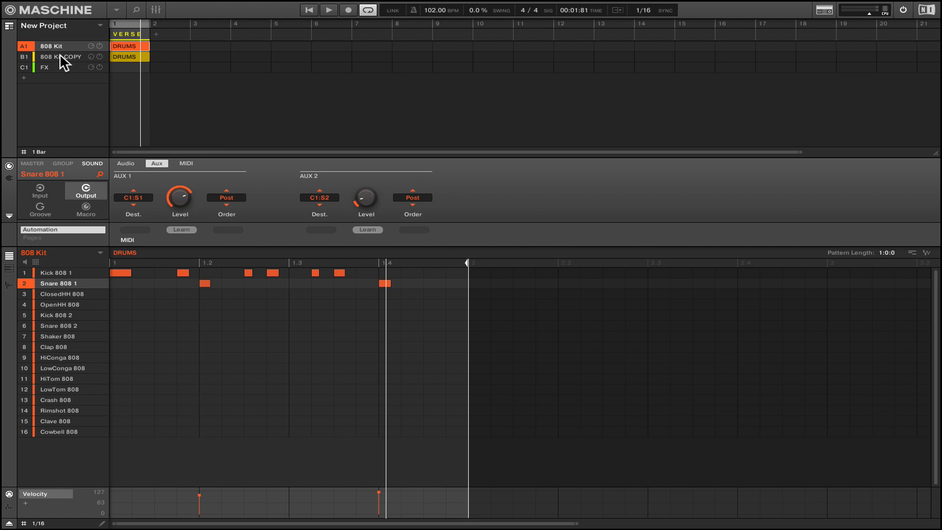
- Set the Order of Aux 1 and Aux 2 to Pre for Snare 808 1 in 808 Kit COPY, and switch to the mixer view
left_click(60, 55)
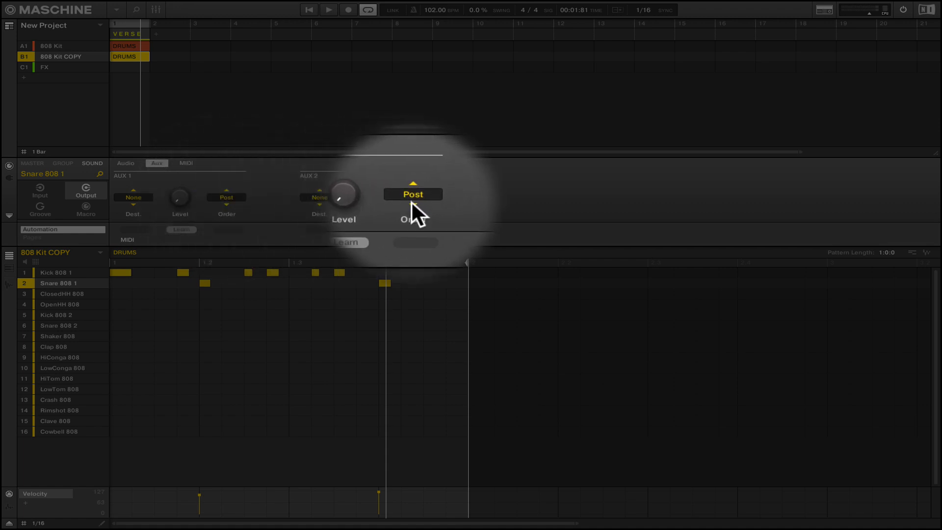
left_click(227, 197)
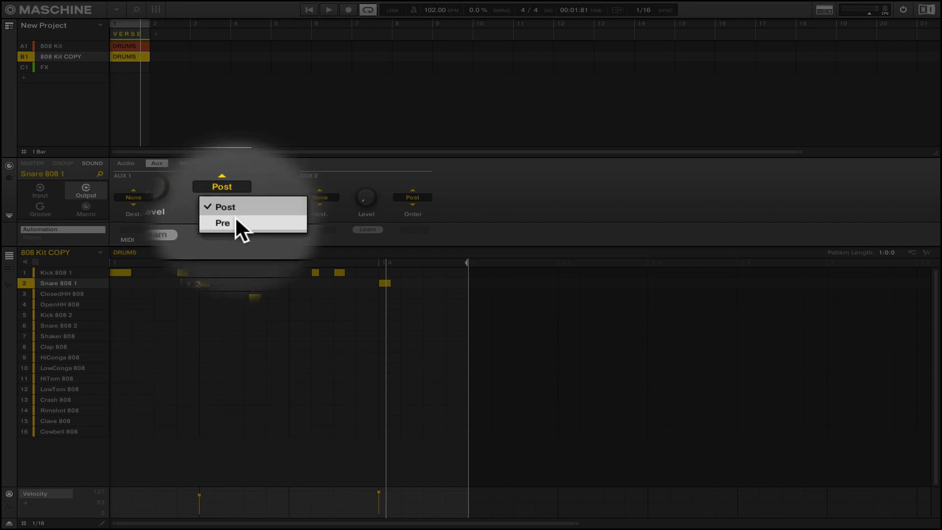
left_click(235, 219)
left_click(412, 196)
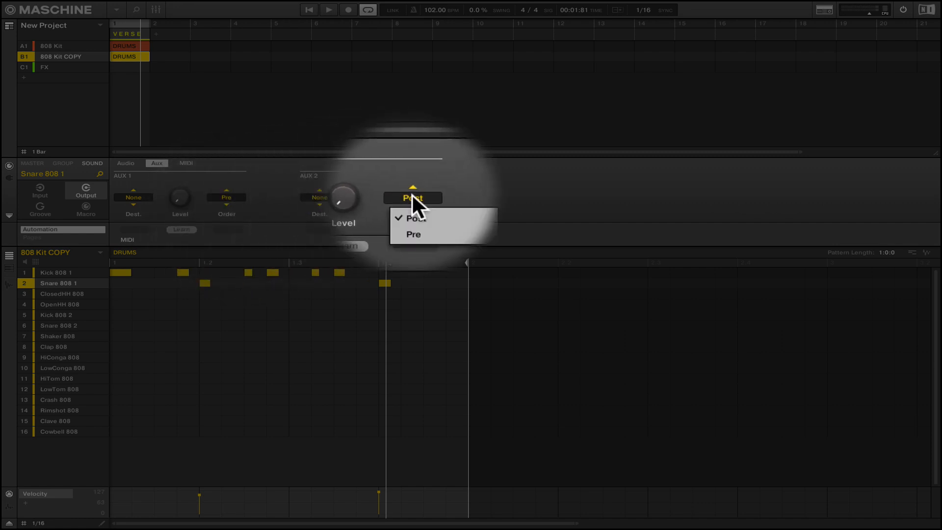
left_click(413, 218)
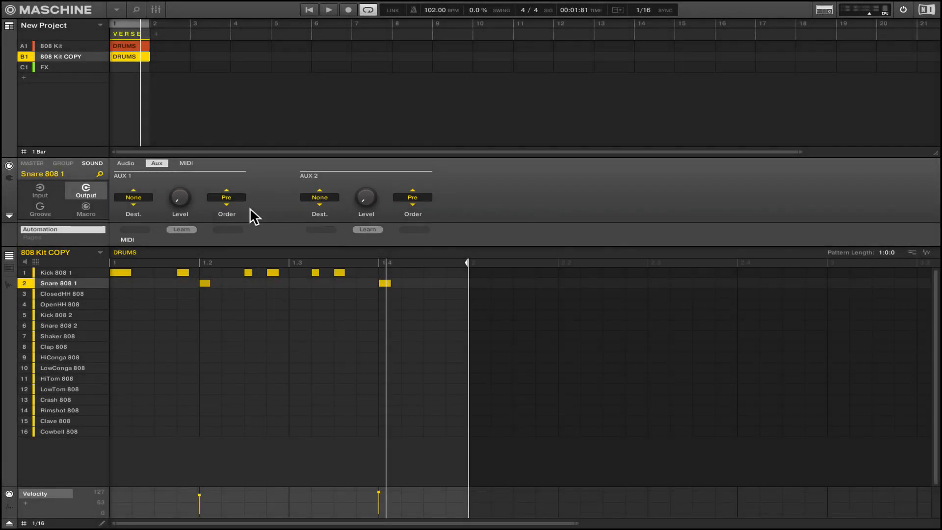
key("Tab")
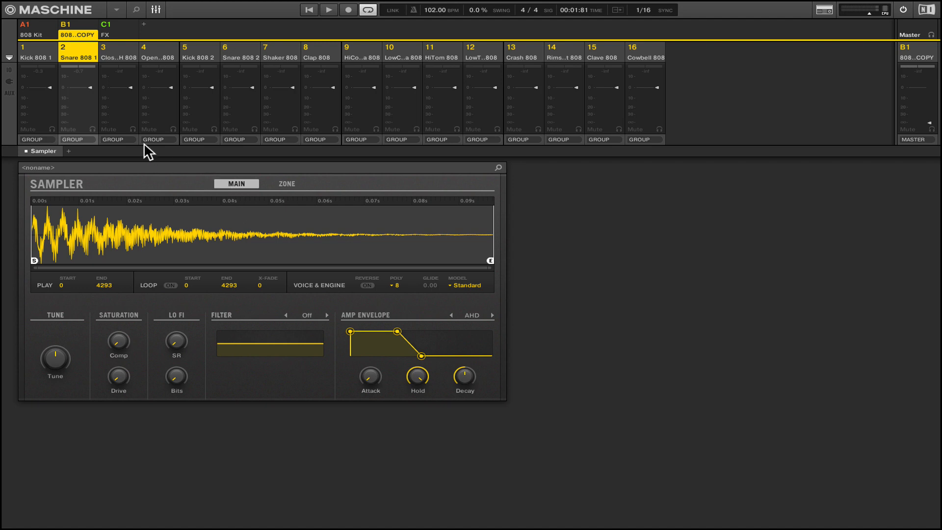
- Route Aux 1 of Snare 808 1 in 808 Kit COPY to C1:S3 - FX: Beat Delay and raise its send level
key("Tab")
key("Tab")
key("ctrl+m")
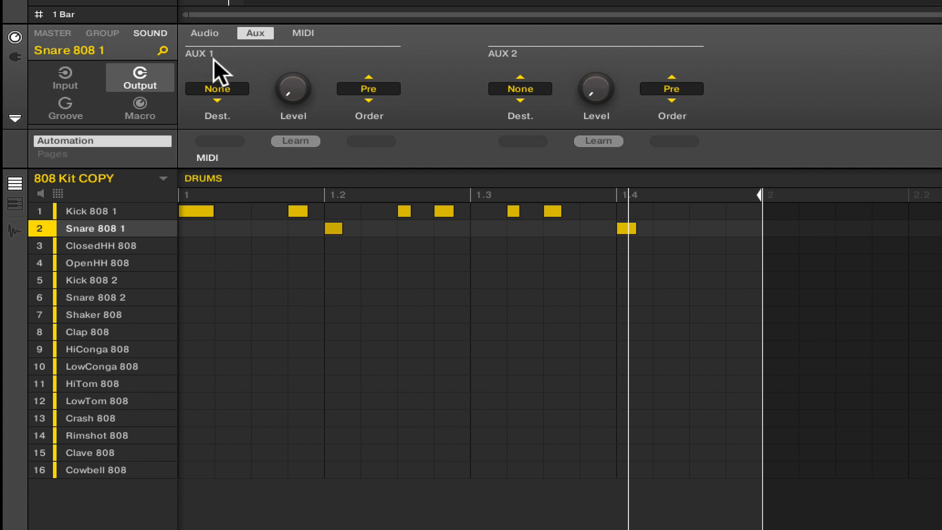
left_click(222, 88)
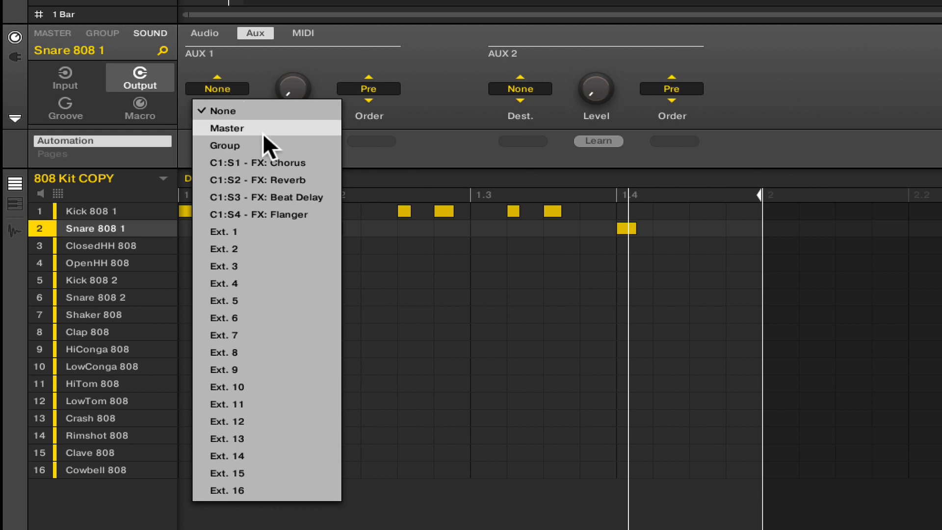
left_click(278, 196)
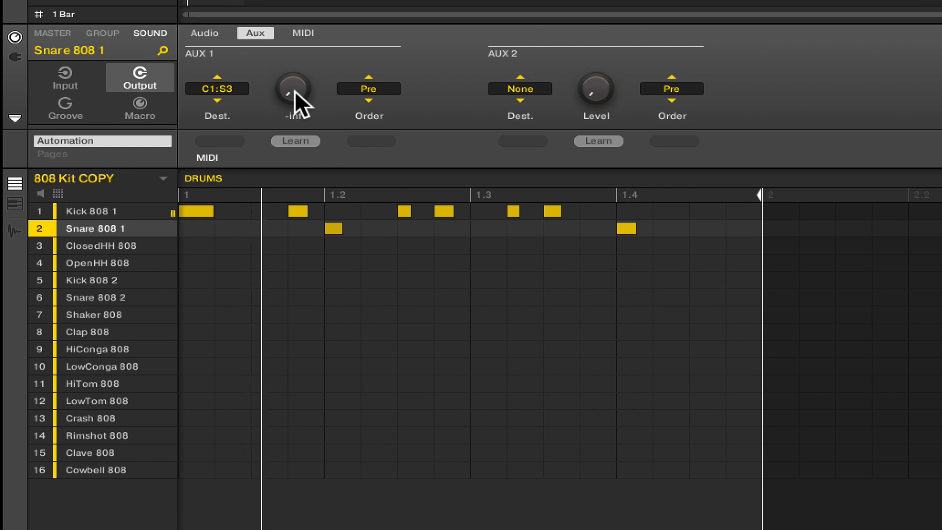
left_click_drag(294, 90, 294, 76)
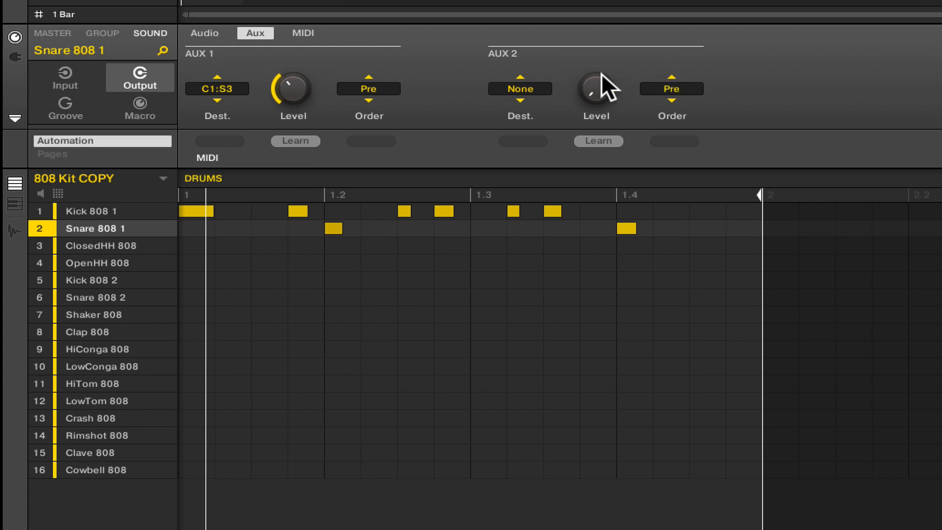
- Route Aux 2 of Snare 808 1 in 808 Kit COPY to C1:S4 - FX: Flanger, raise its send level, and stop playback
left_click(525, 89)
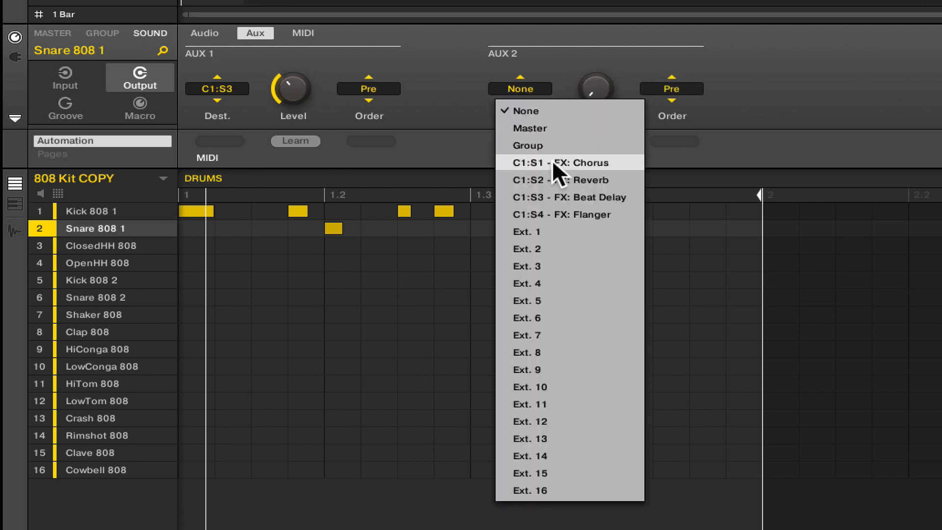
left_click(571, 214)
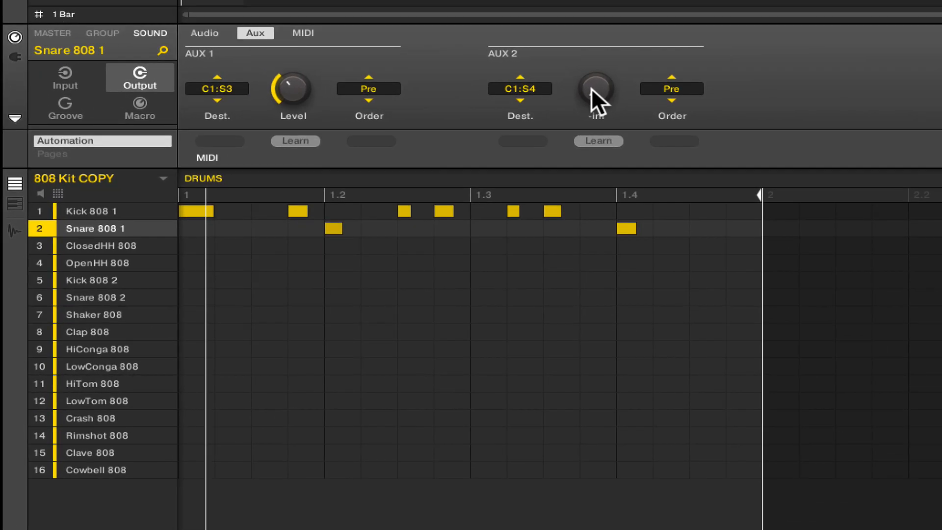
mouse_move(591, 87)
left_mouse_down()
mouse_move(590, 74)
mouse_move(590, 86)
left_mouse_up()
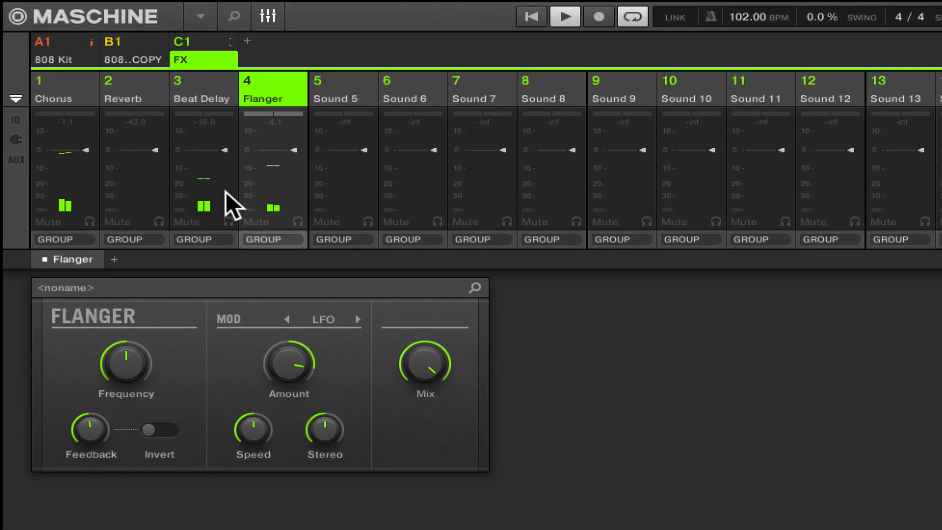
key("space")
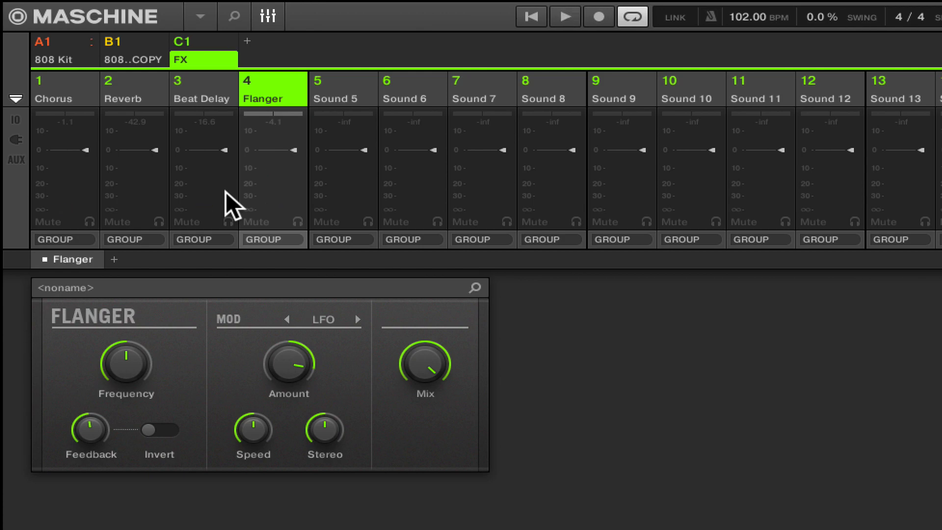